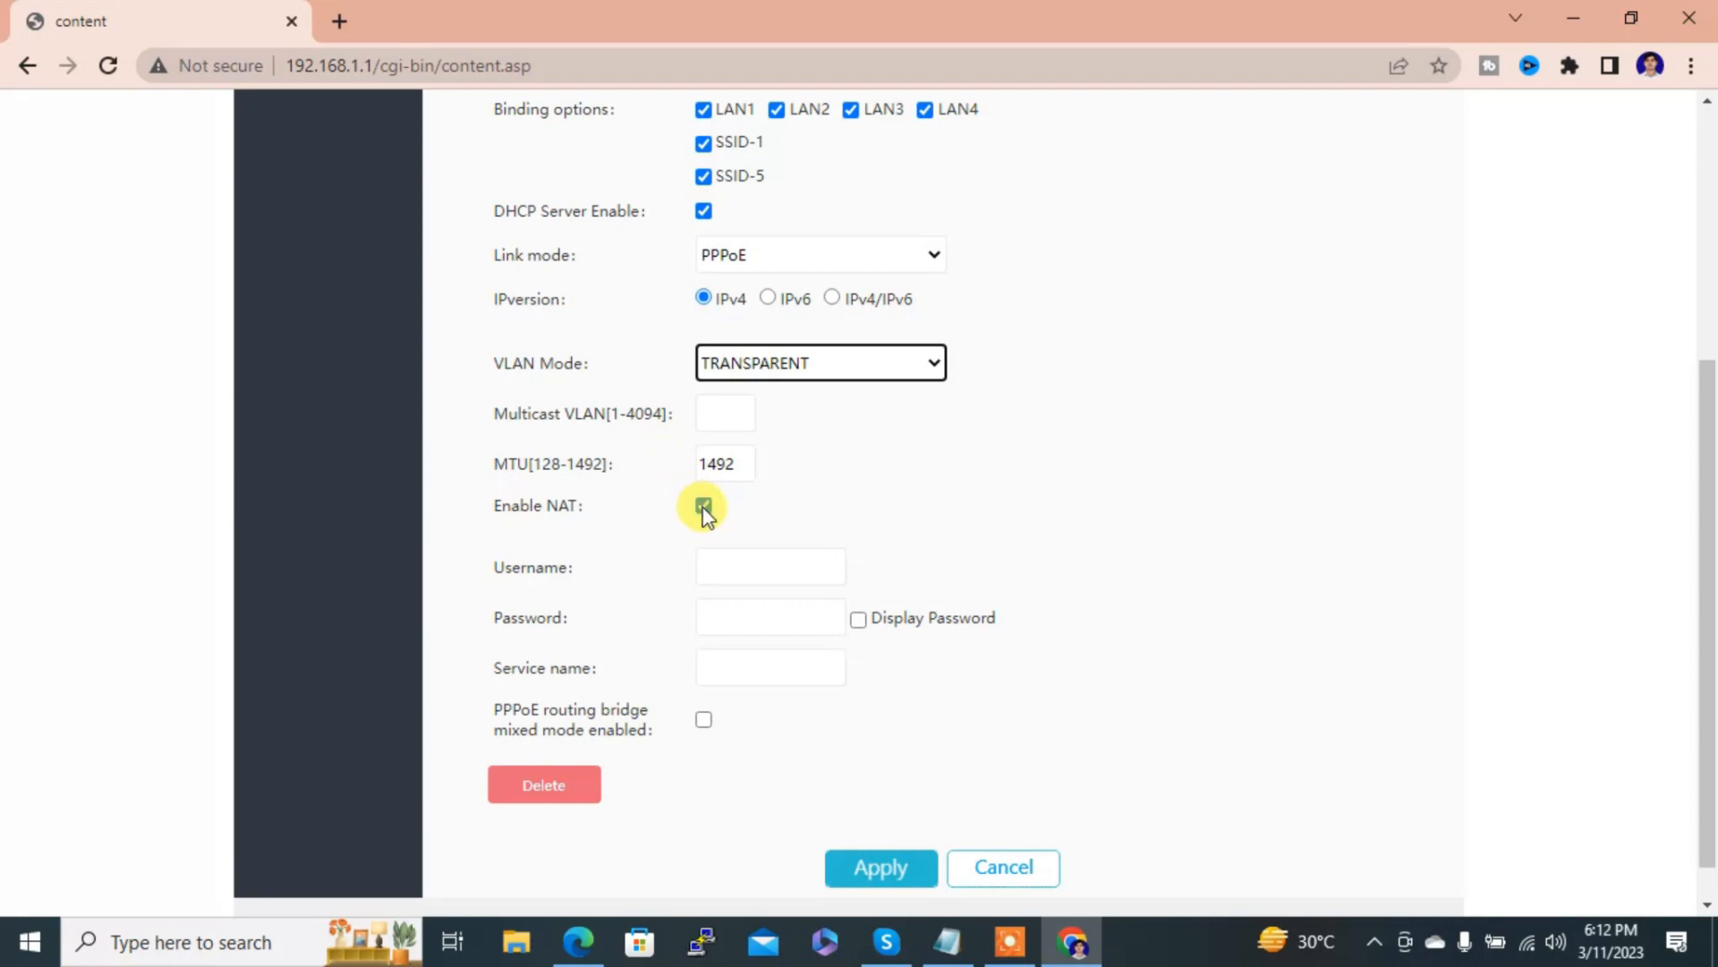
Step: Enter the PPPoE account username and password, then apply the WAN connection settings
click(726, 570)
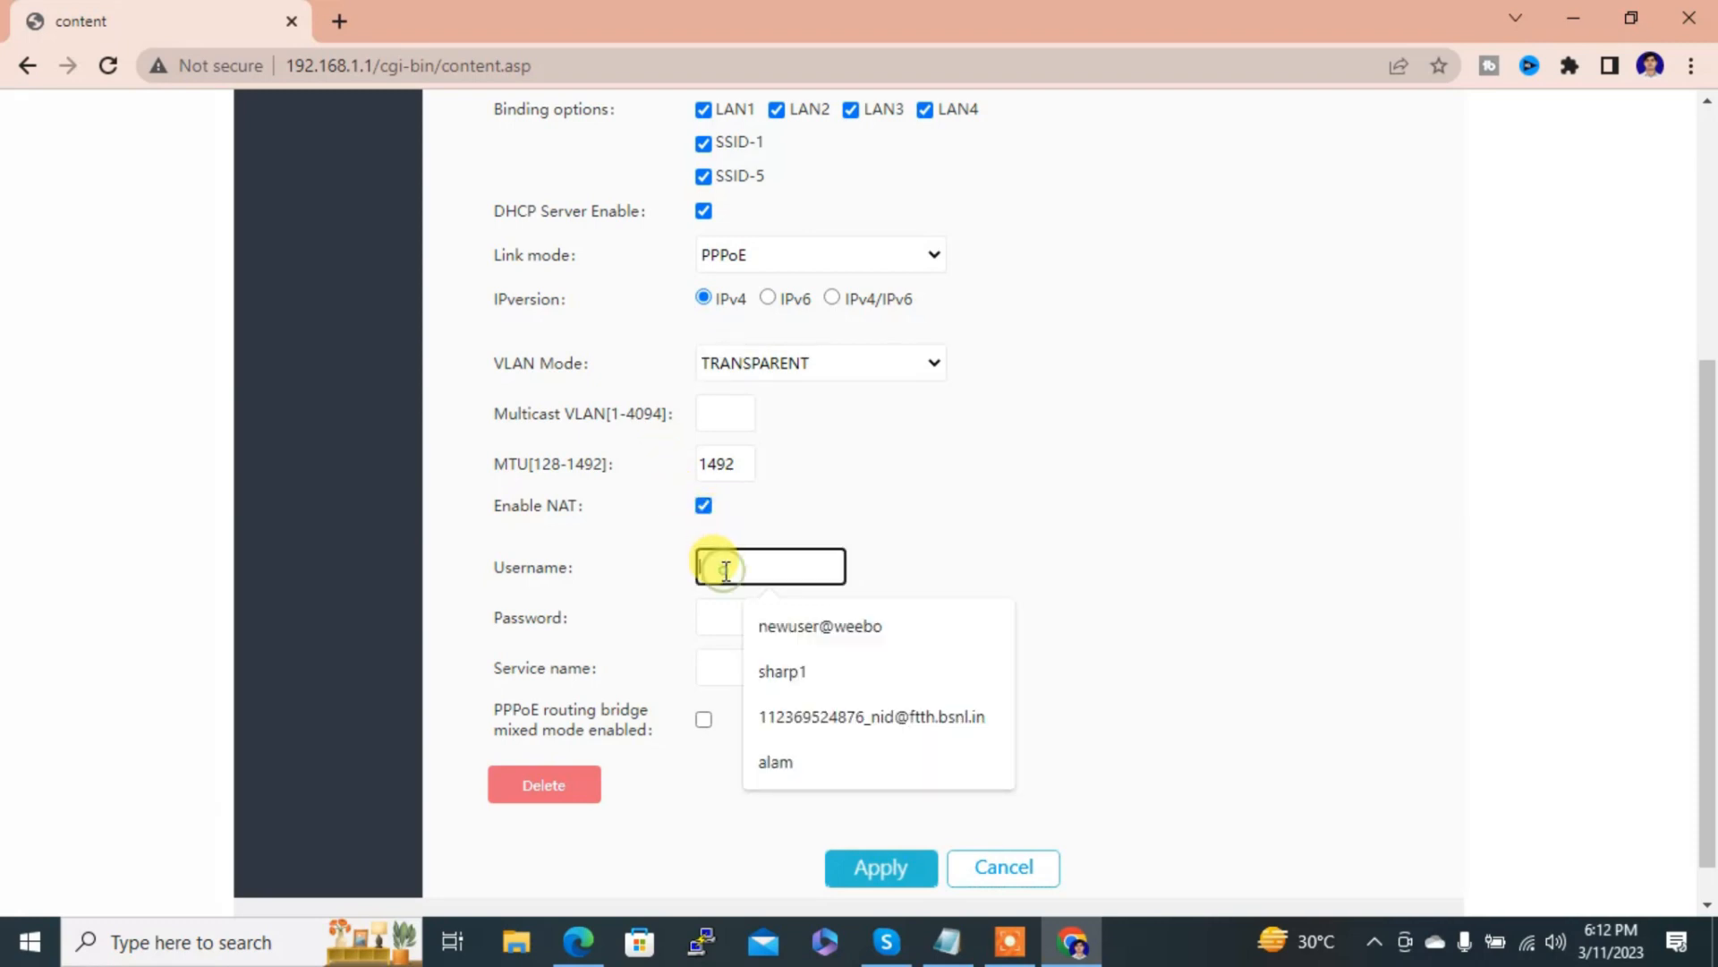
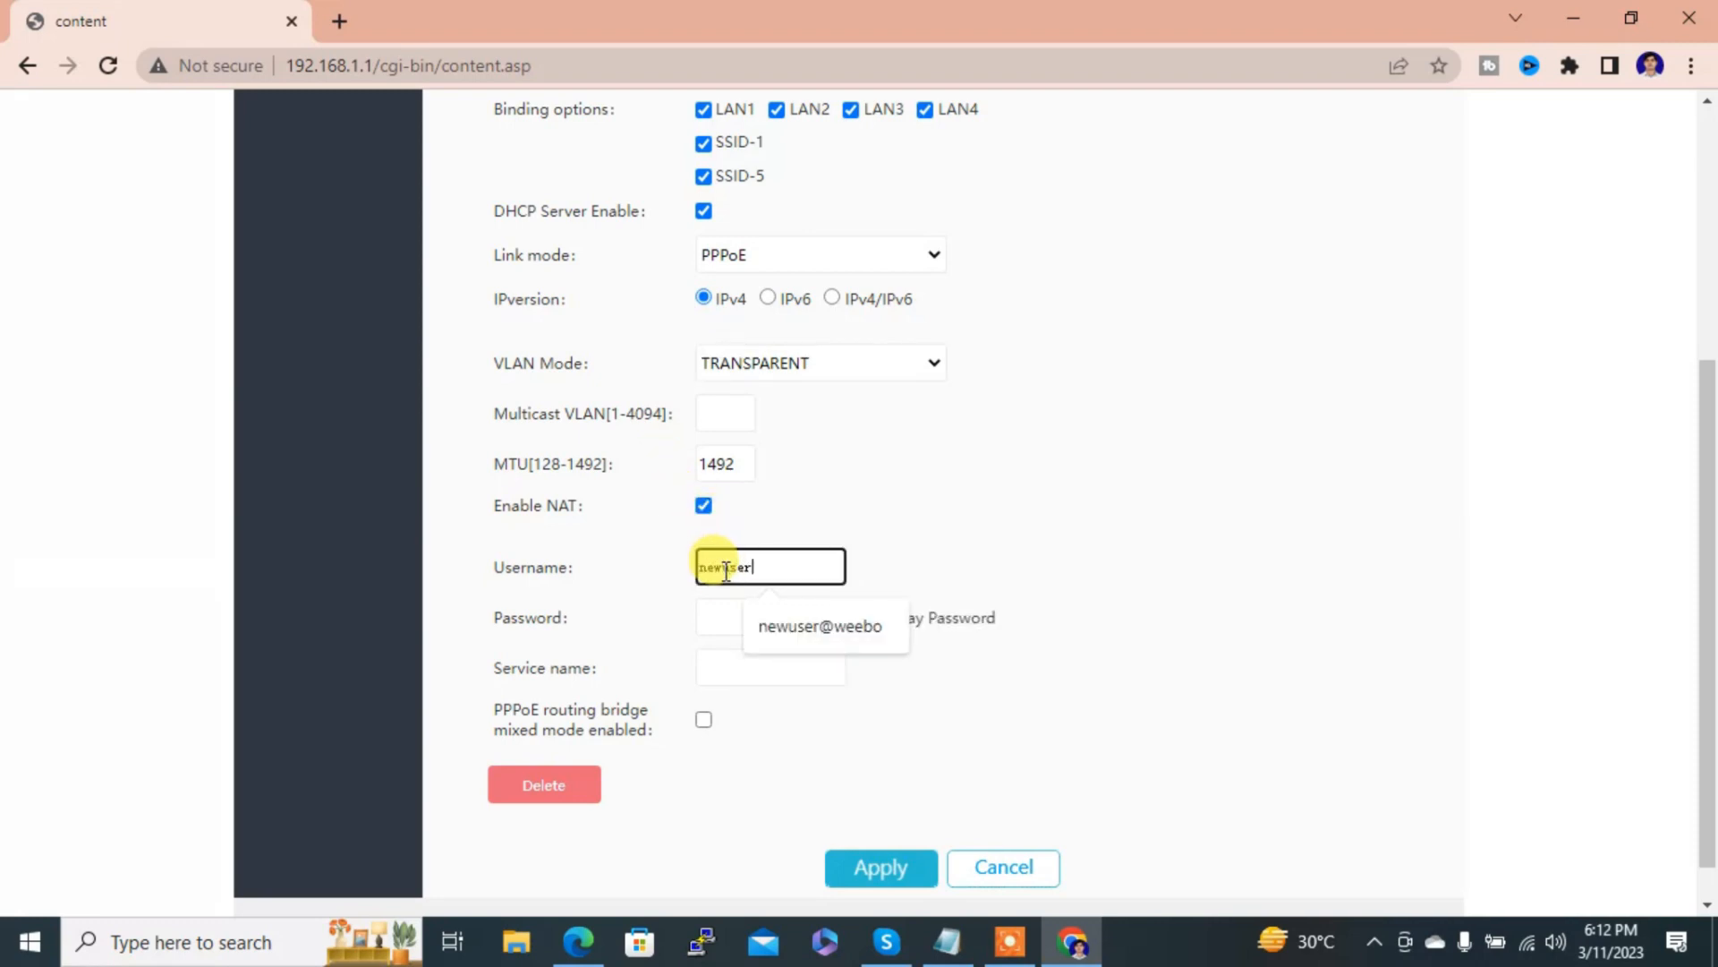
key(Tab)
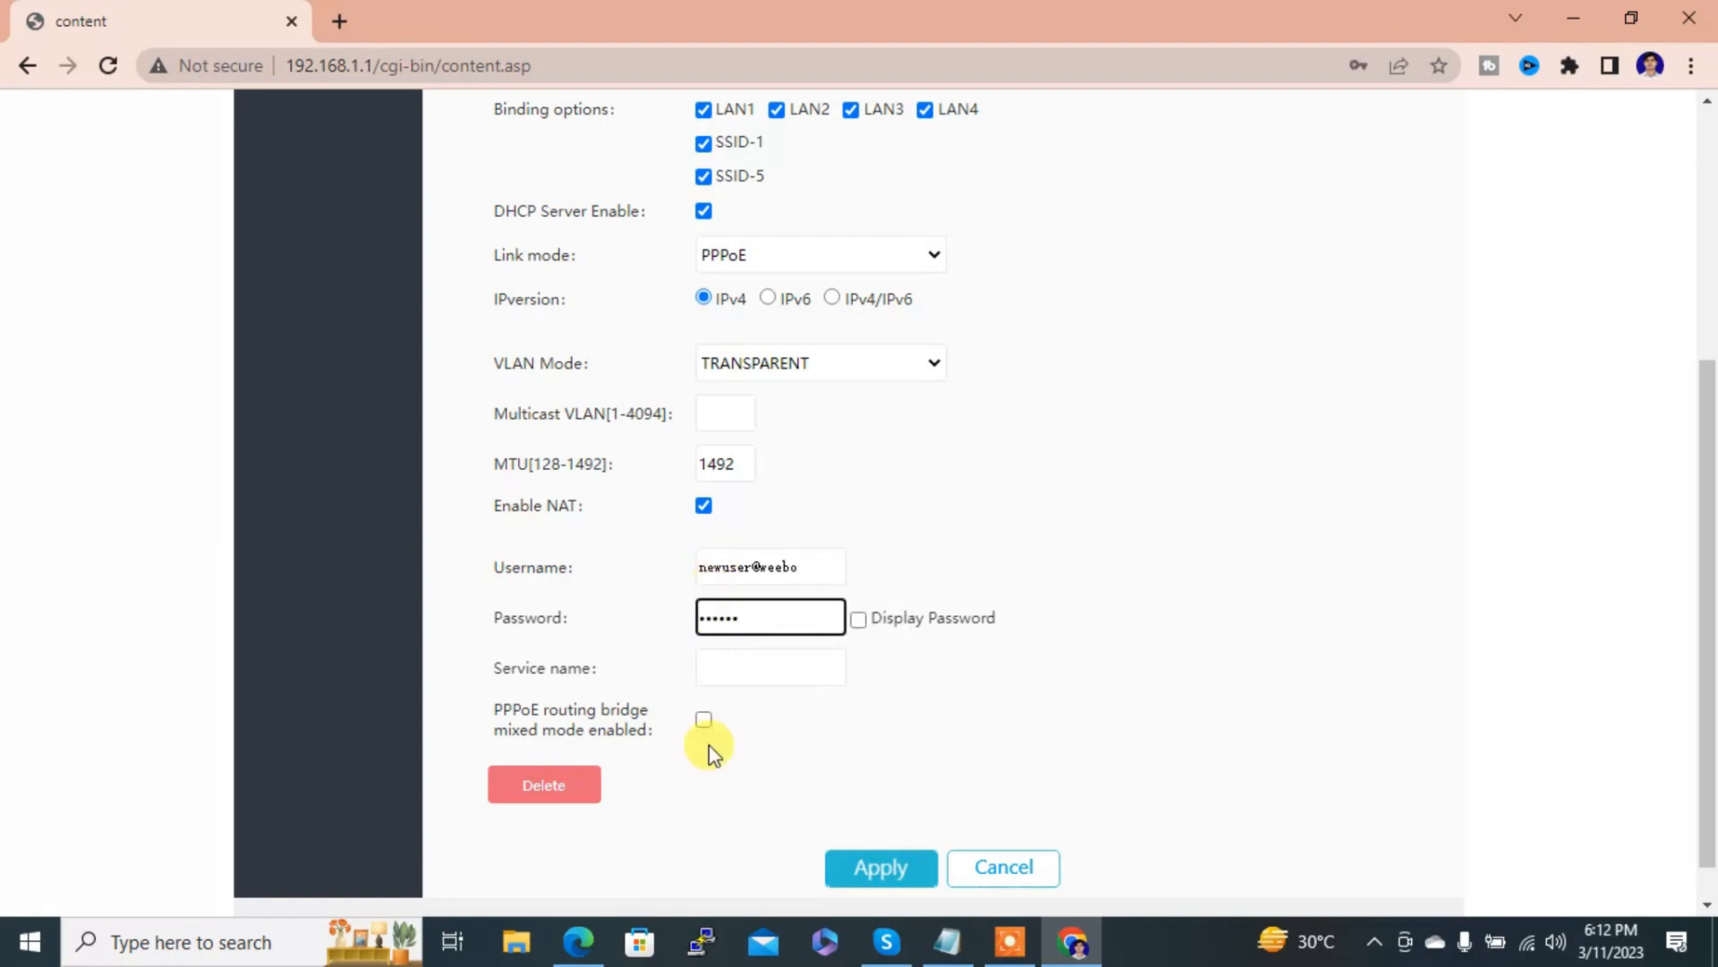
click(850, 869)
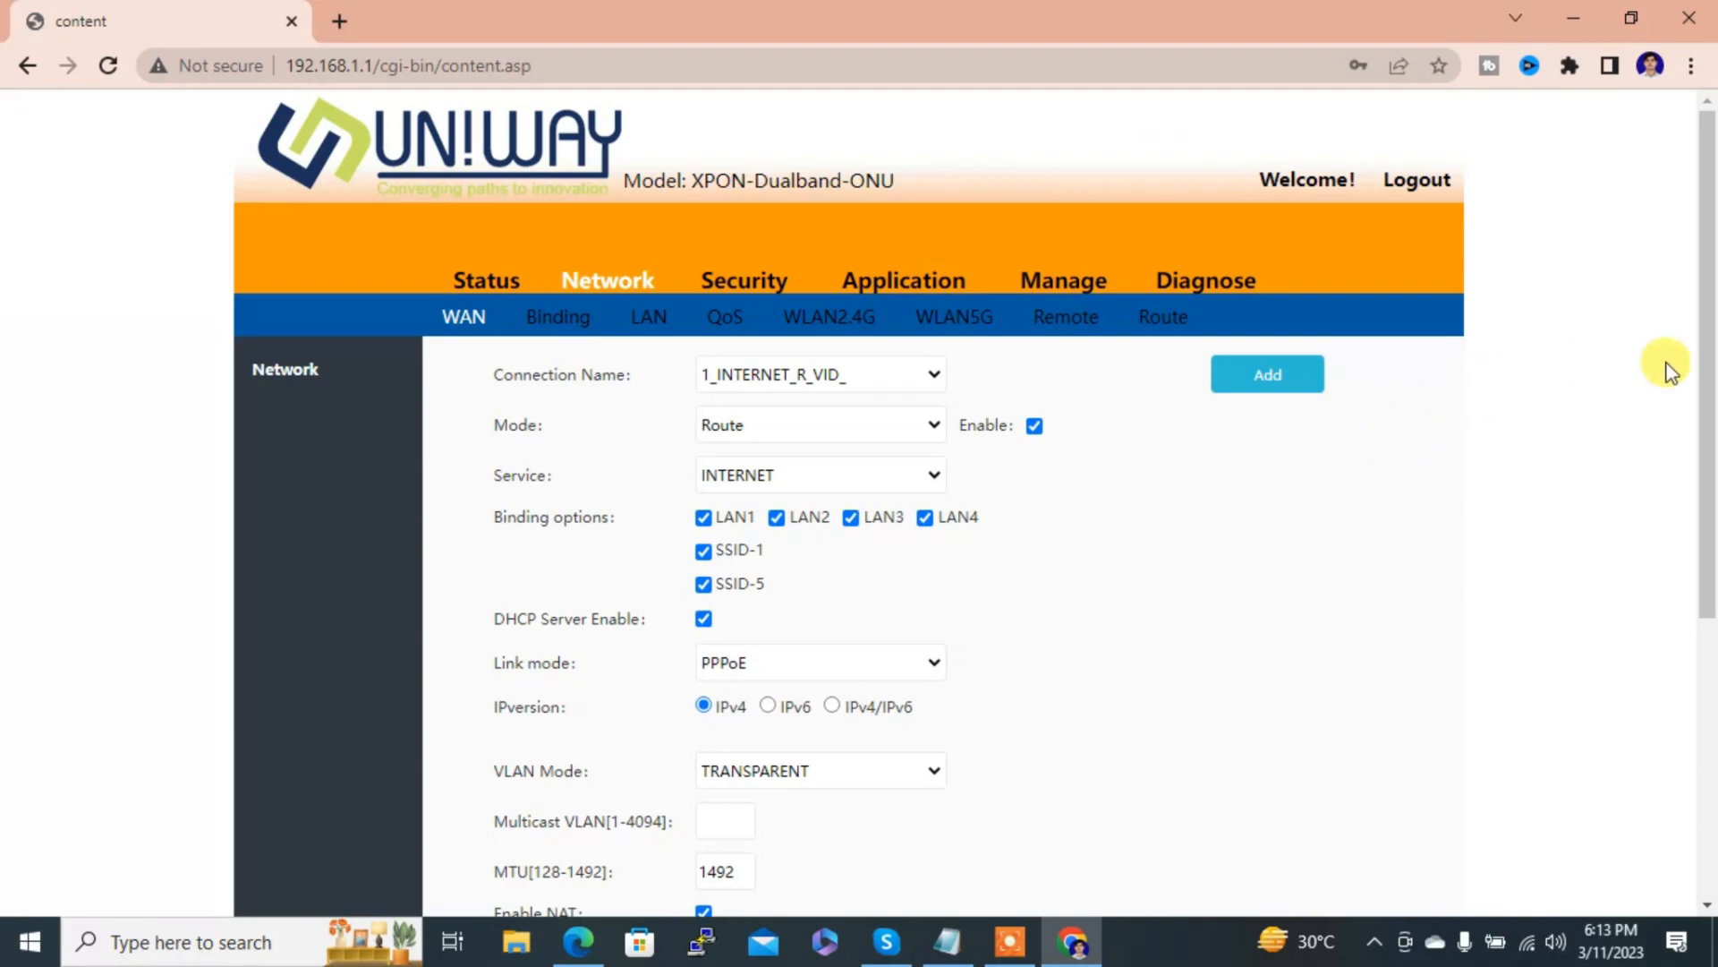
drag(1711, 376, 1701, 295)
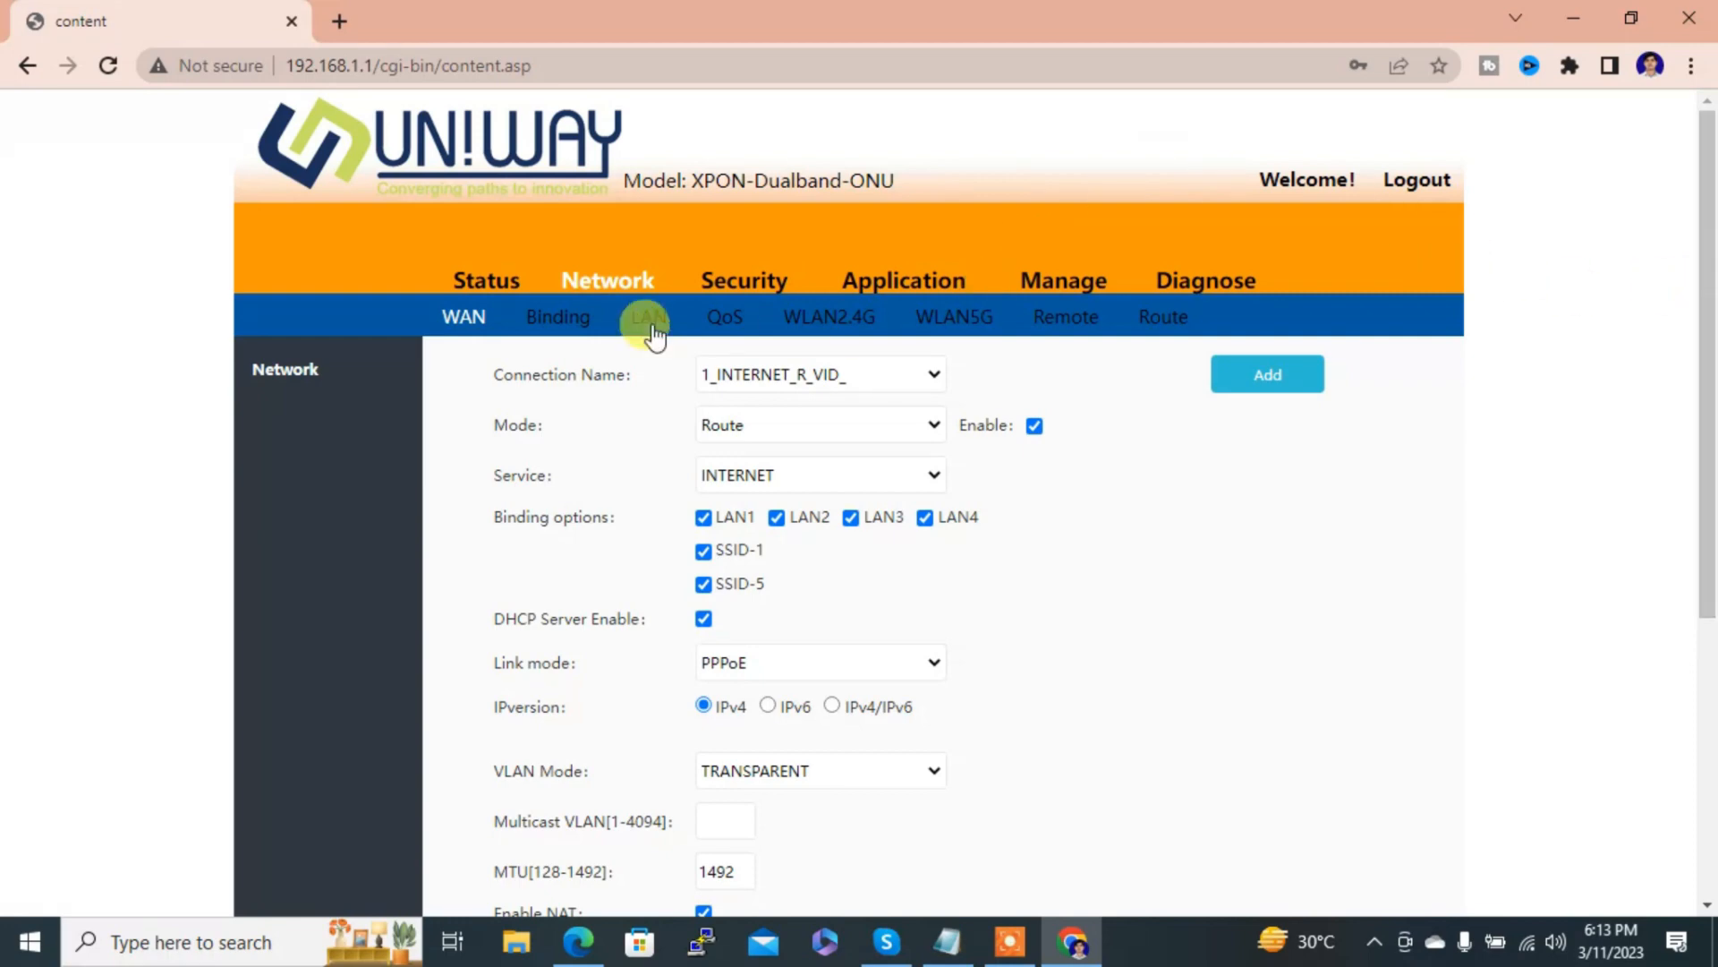
click(490, 288)
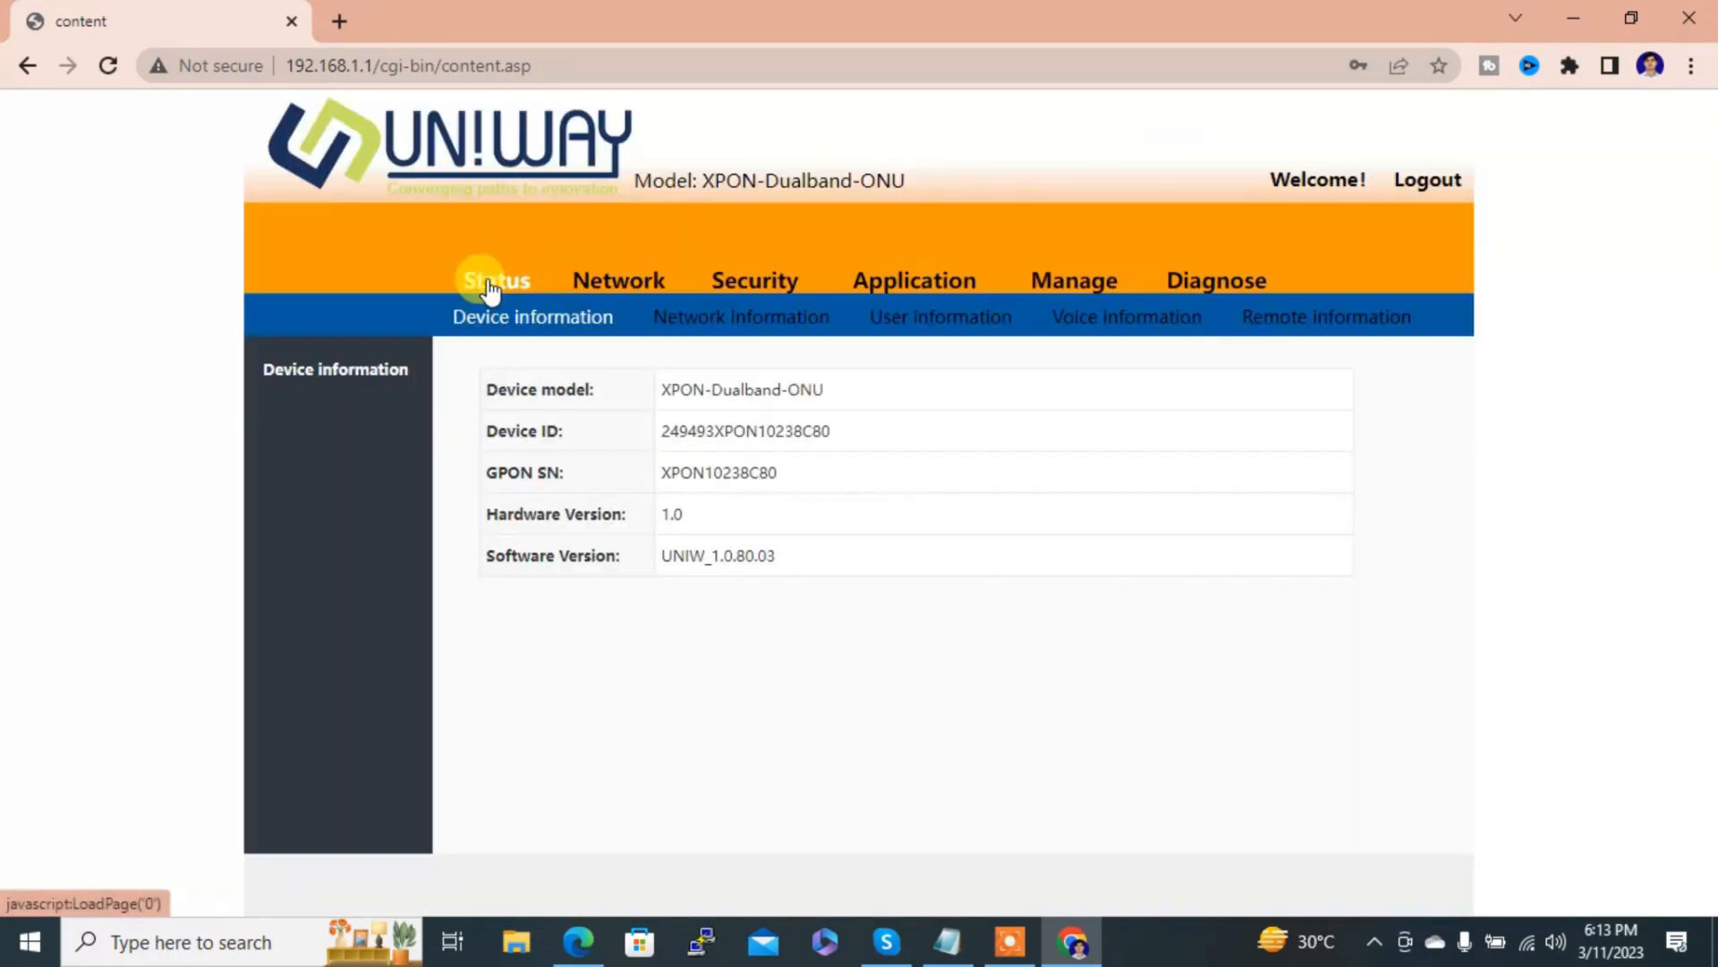
click(716, 315)
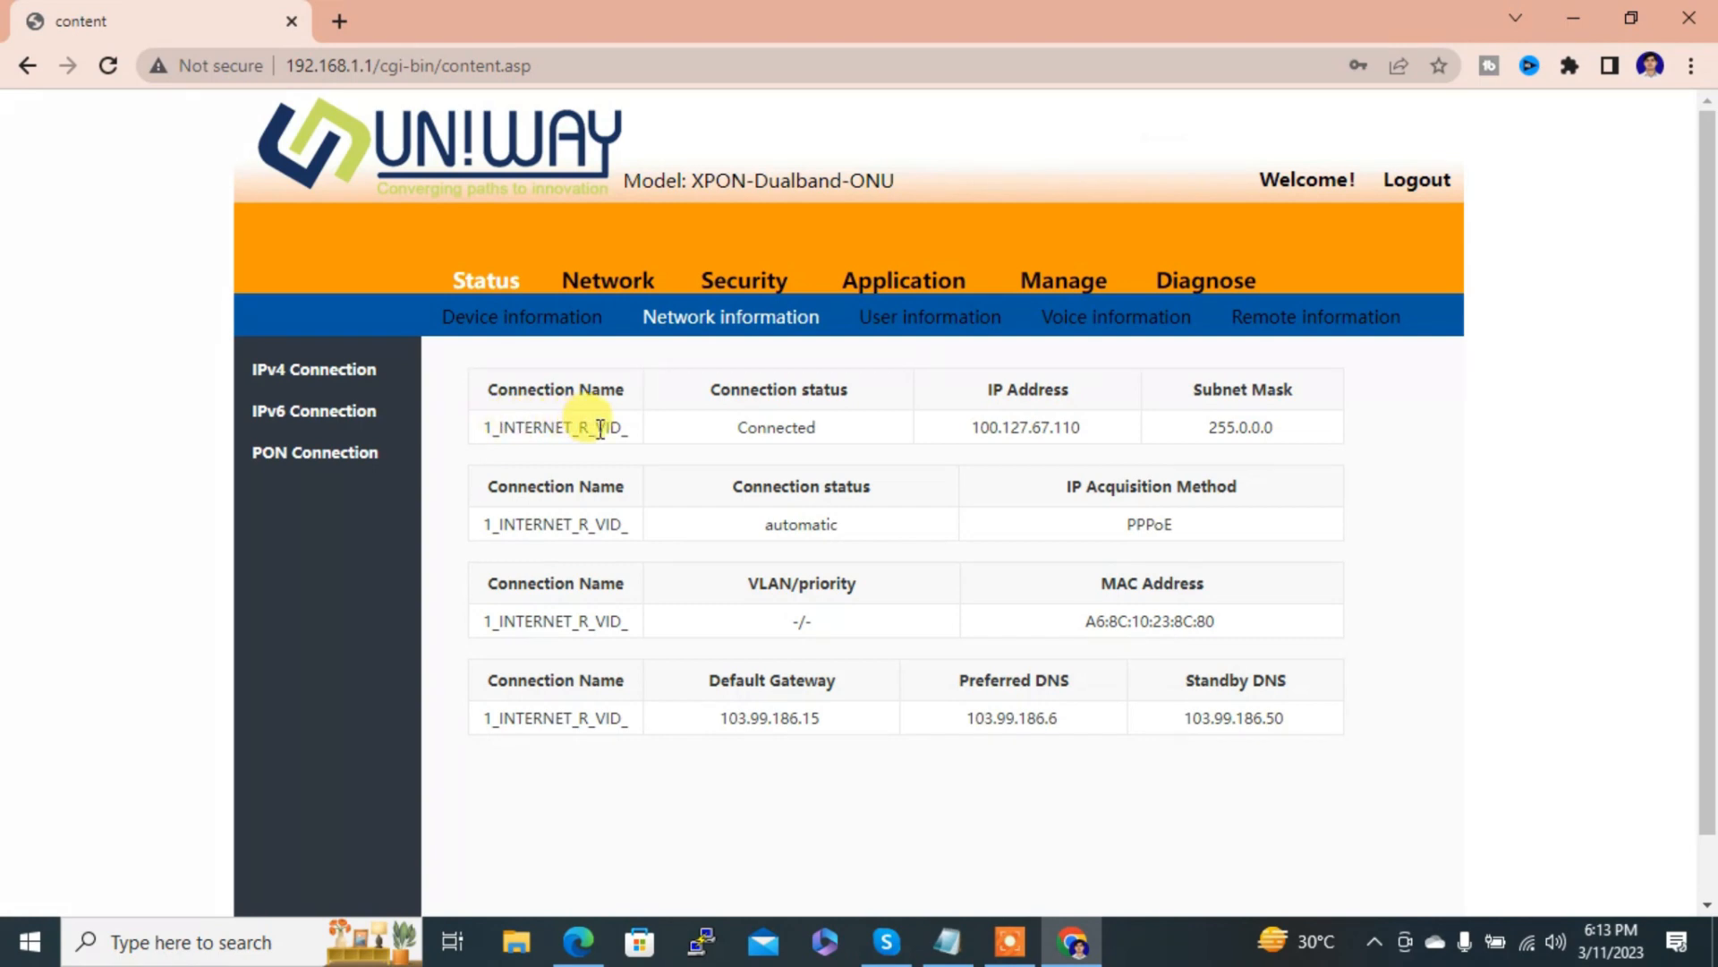
drag(834, 435, 732, 435)
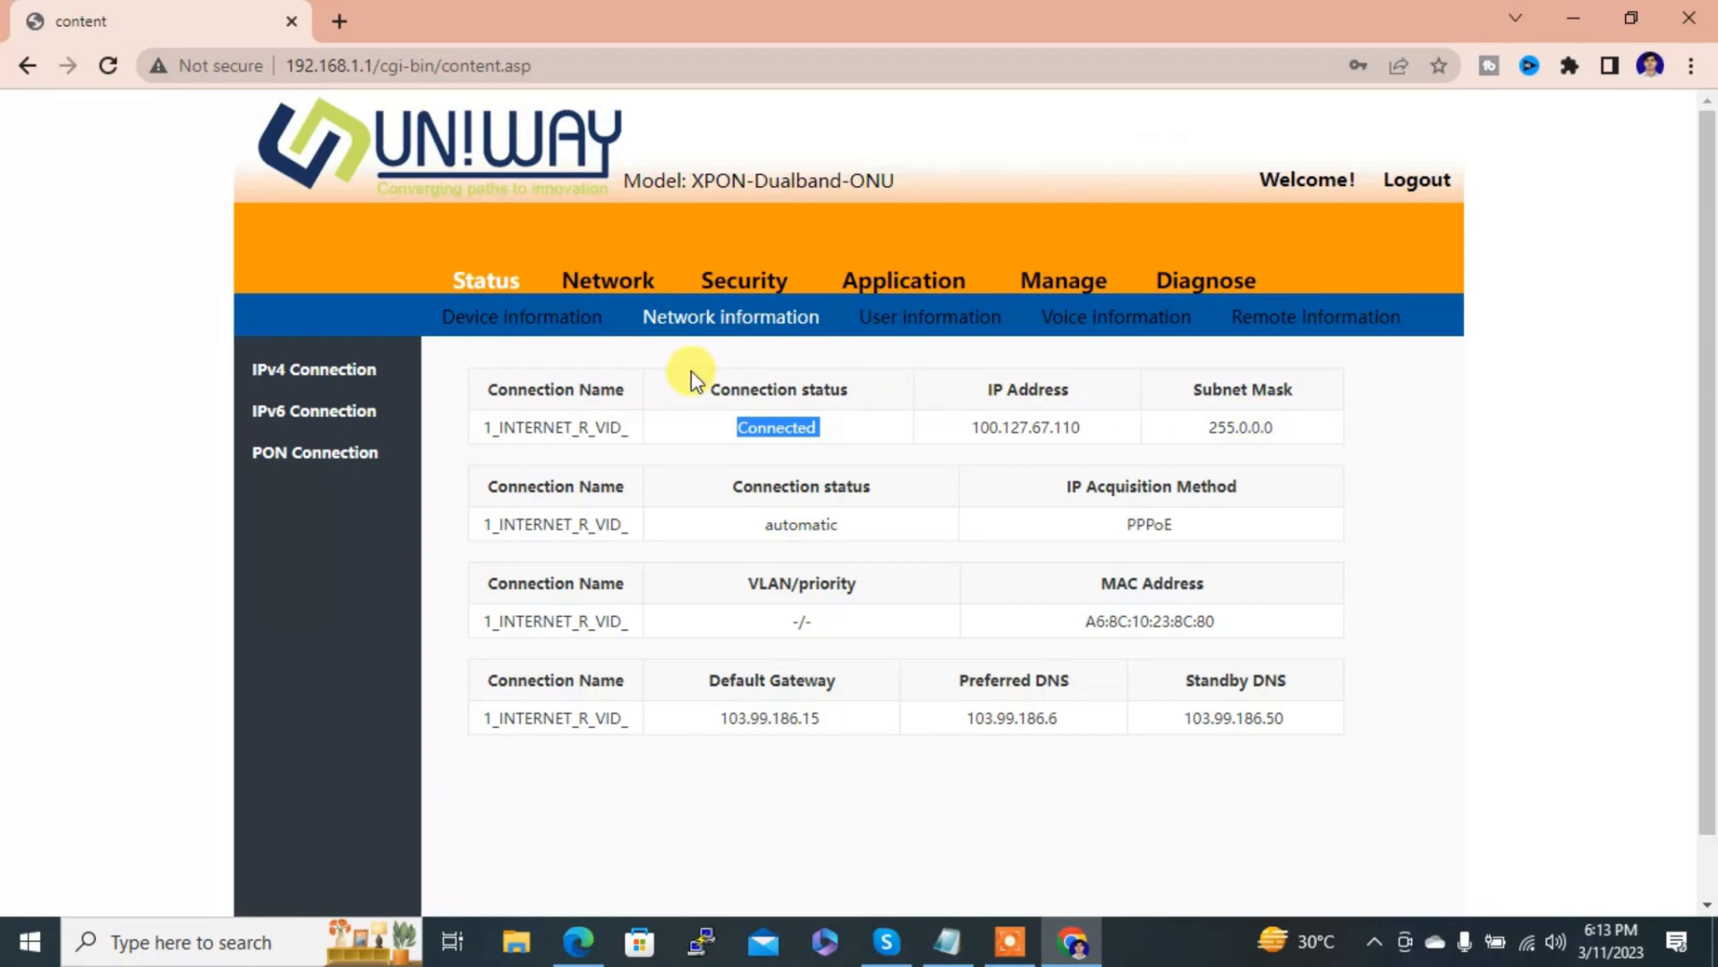
click(608, 282)
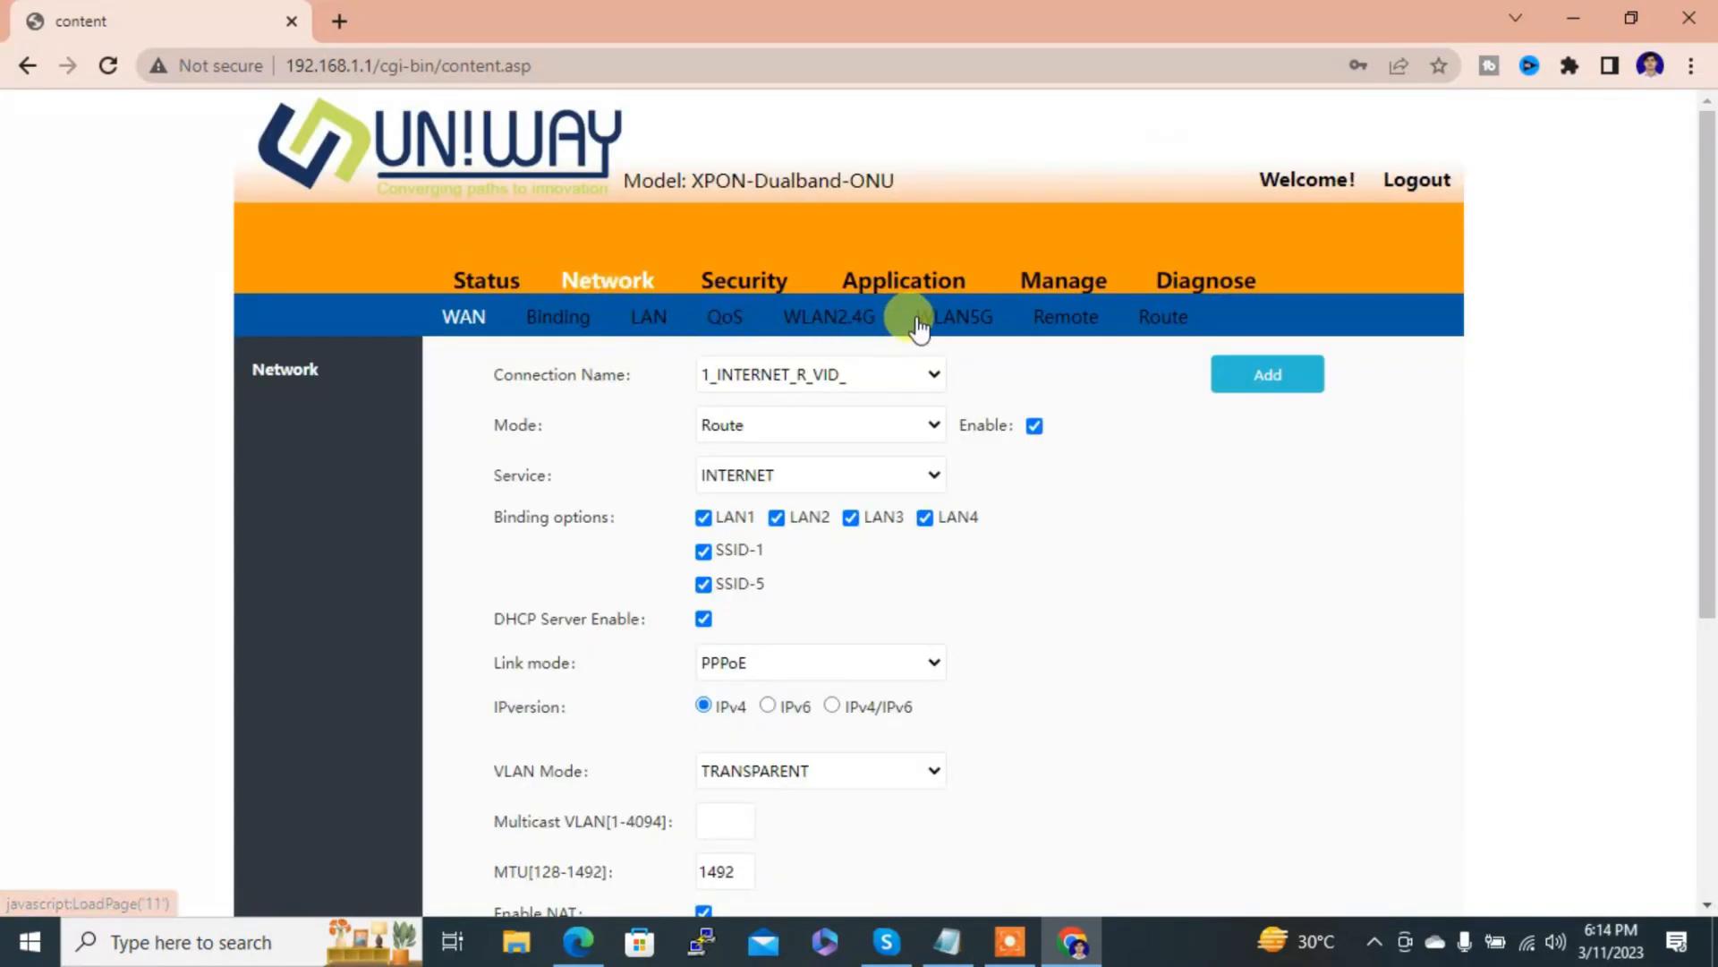
Step: Rename the 5G SSID with the 'Alam-' prefix, keeping the 20/40/80 bandwidth mode
click(947, 322)
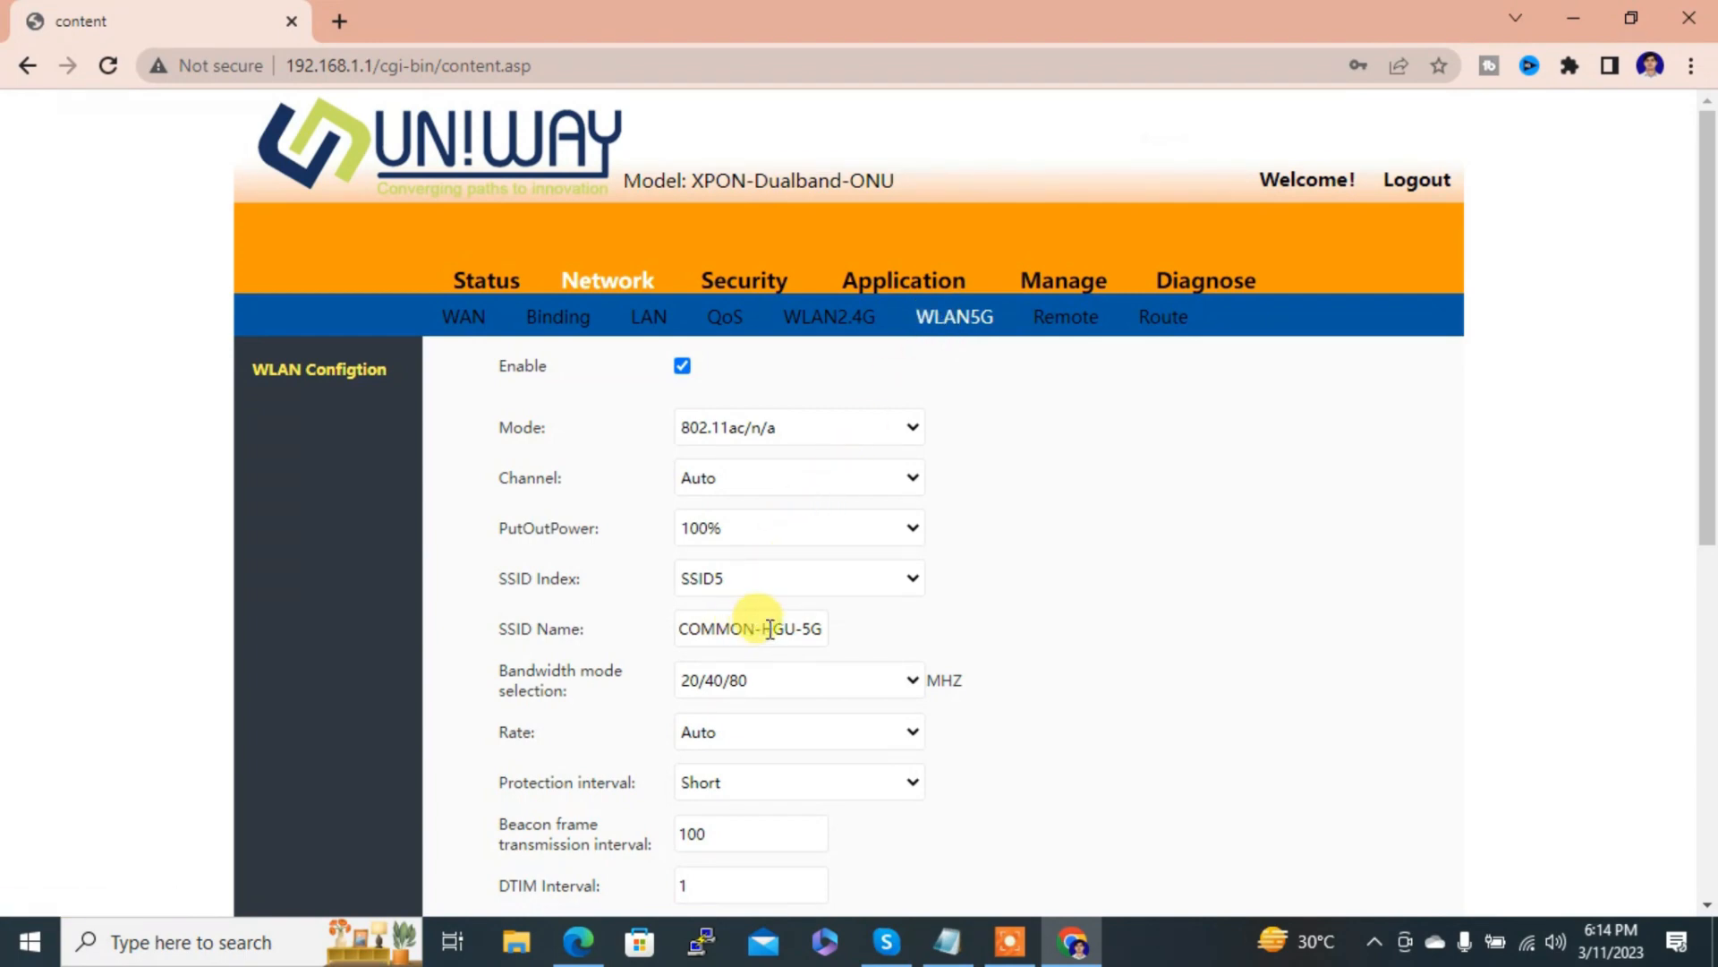
click(804, 627)
key(BackSpace)
key(BackSpace)
key(BackSpace)
key(BackSpace)
key(BackSpace)
key(BackSpace)
key(BackSpace)
key(BackSpace)
key(BackSpace)
key(BackSpace)
key(BackSpace)
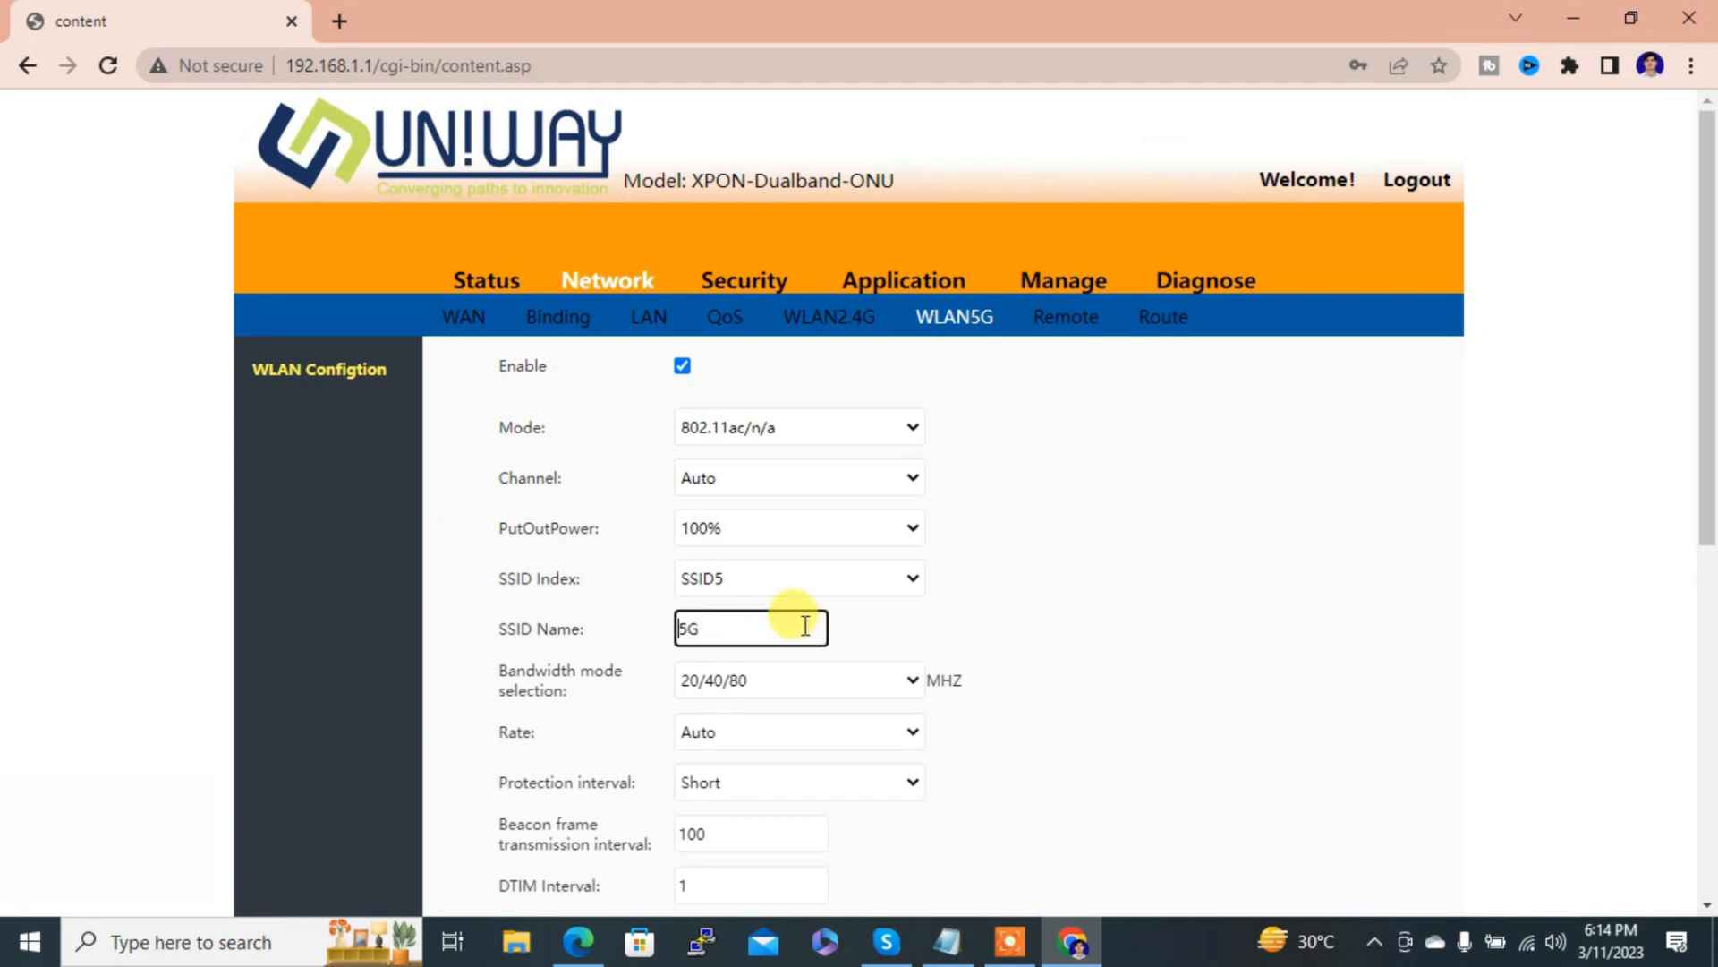
text(Alam-)
click(804, 680)
click(804, 682)
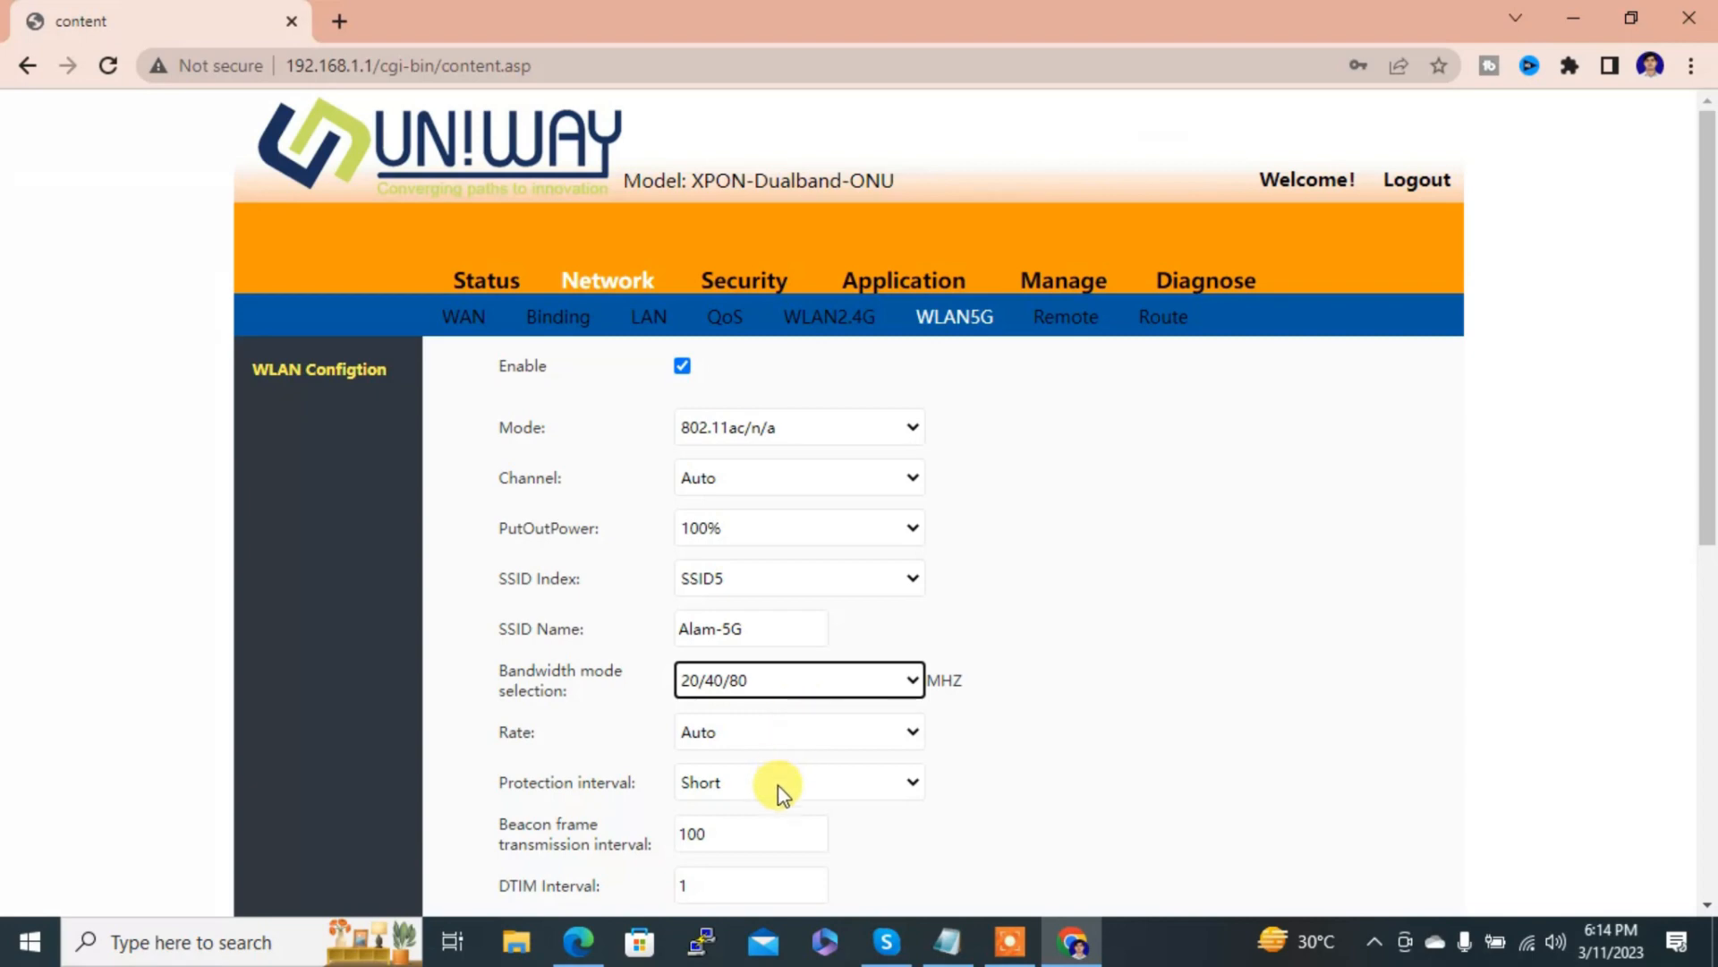
Step: Change the 5G WPA pre-shared key by adding a 9, then apply the wireless settings
drag(1703, 537, 1548, 803)
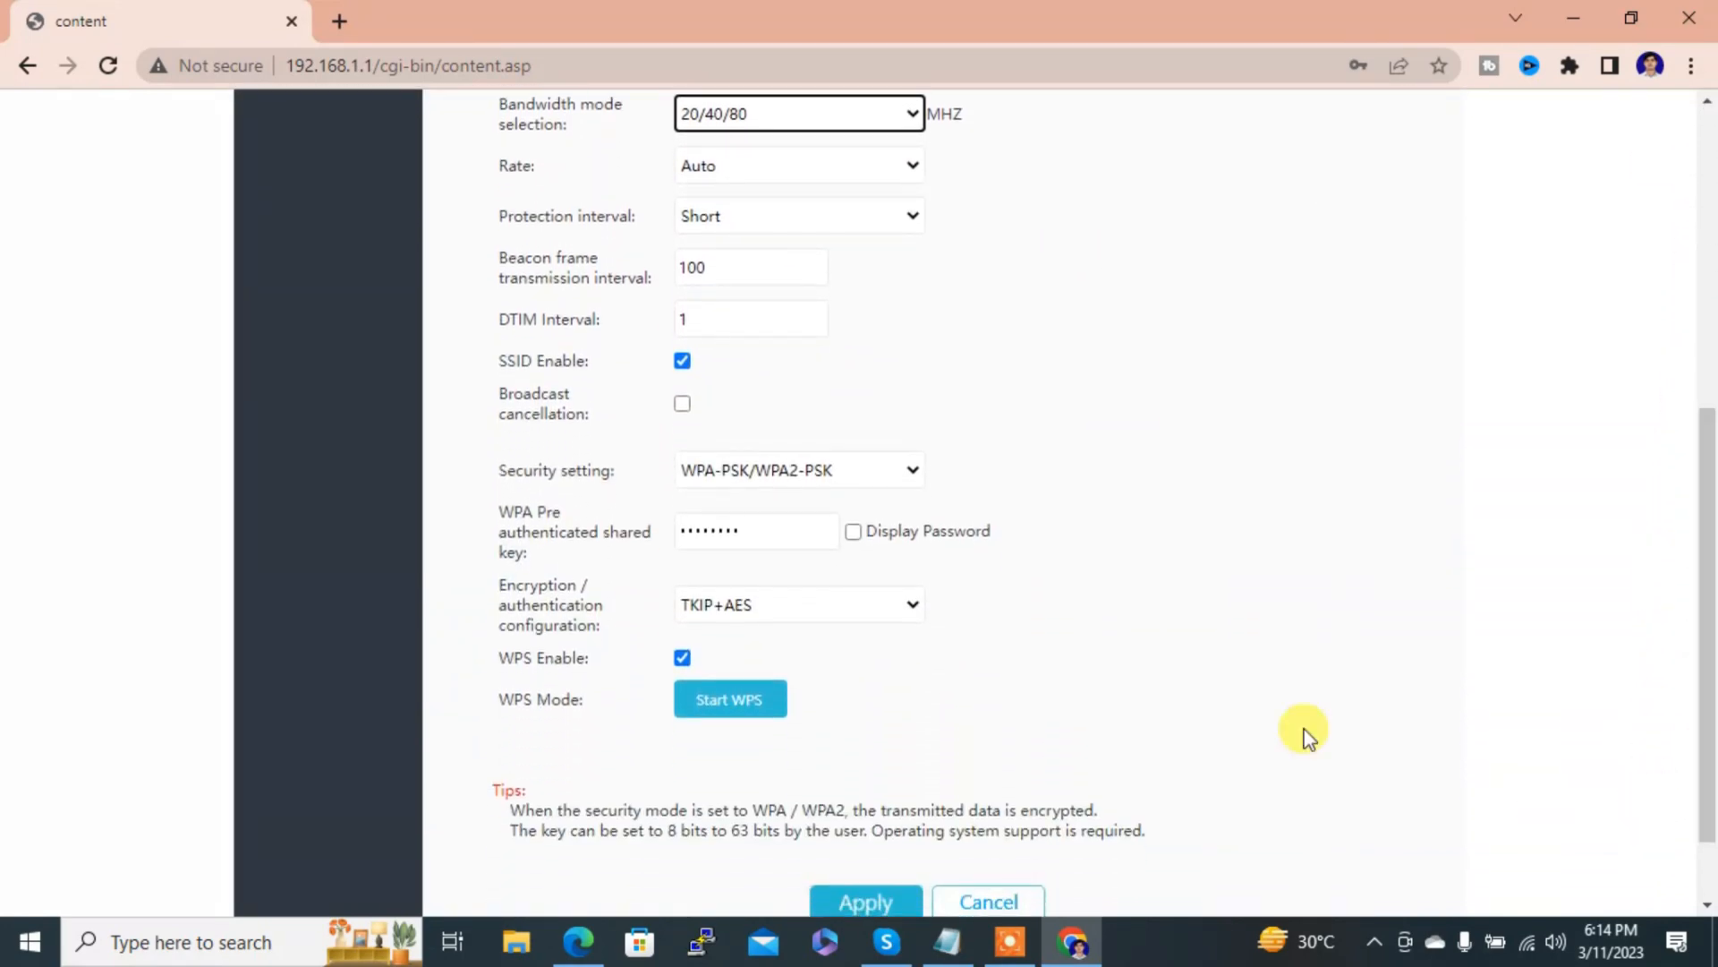
click(853, 532)
click(792, 530)
text(9)
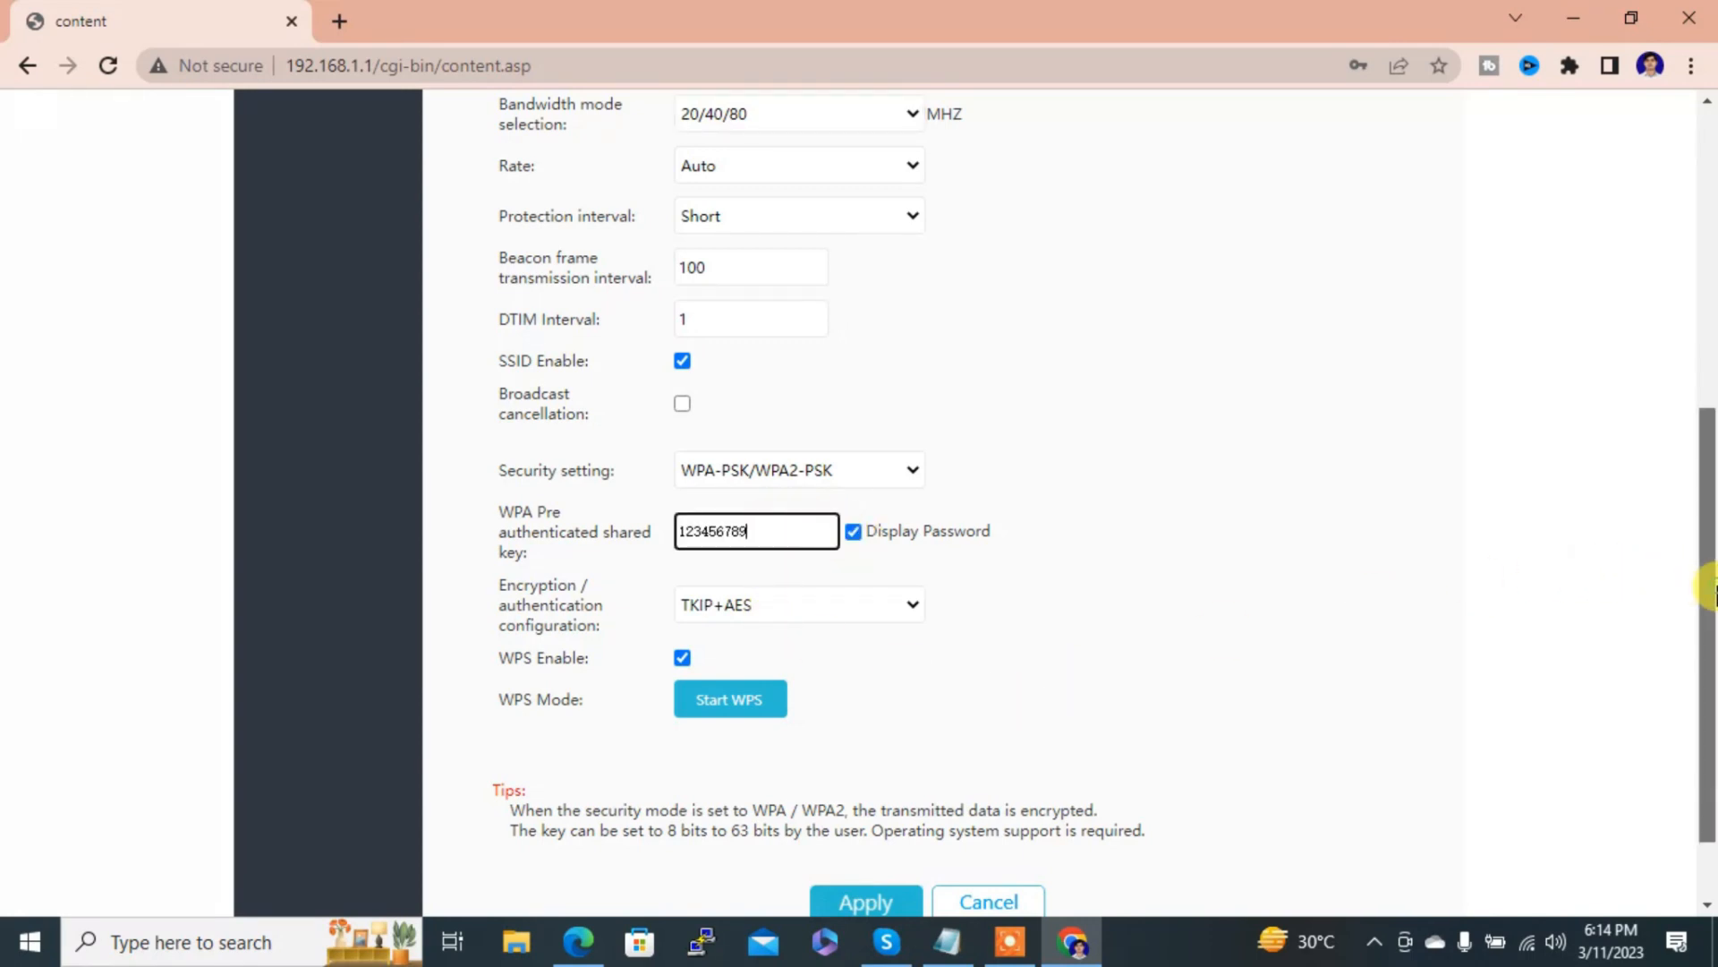
drag(1710, 591, 1710, 710)
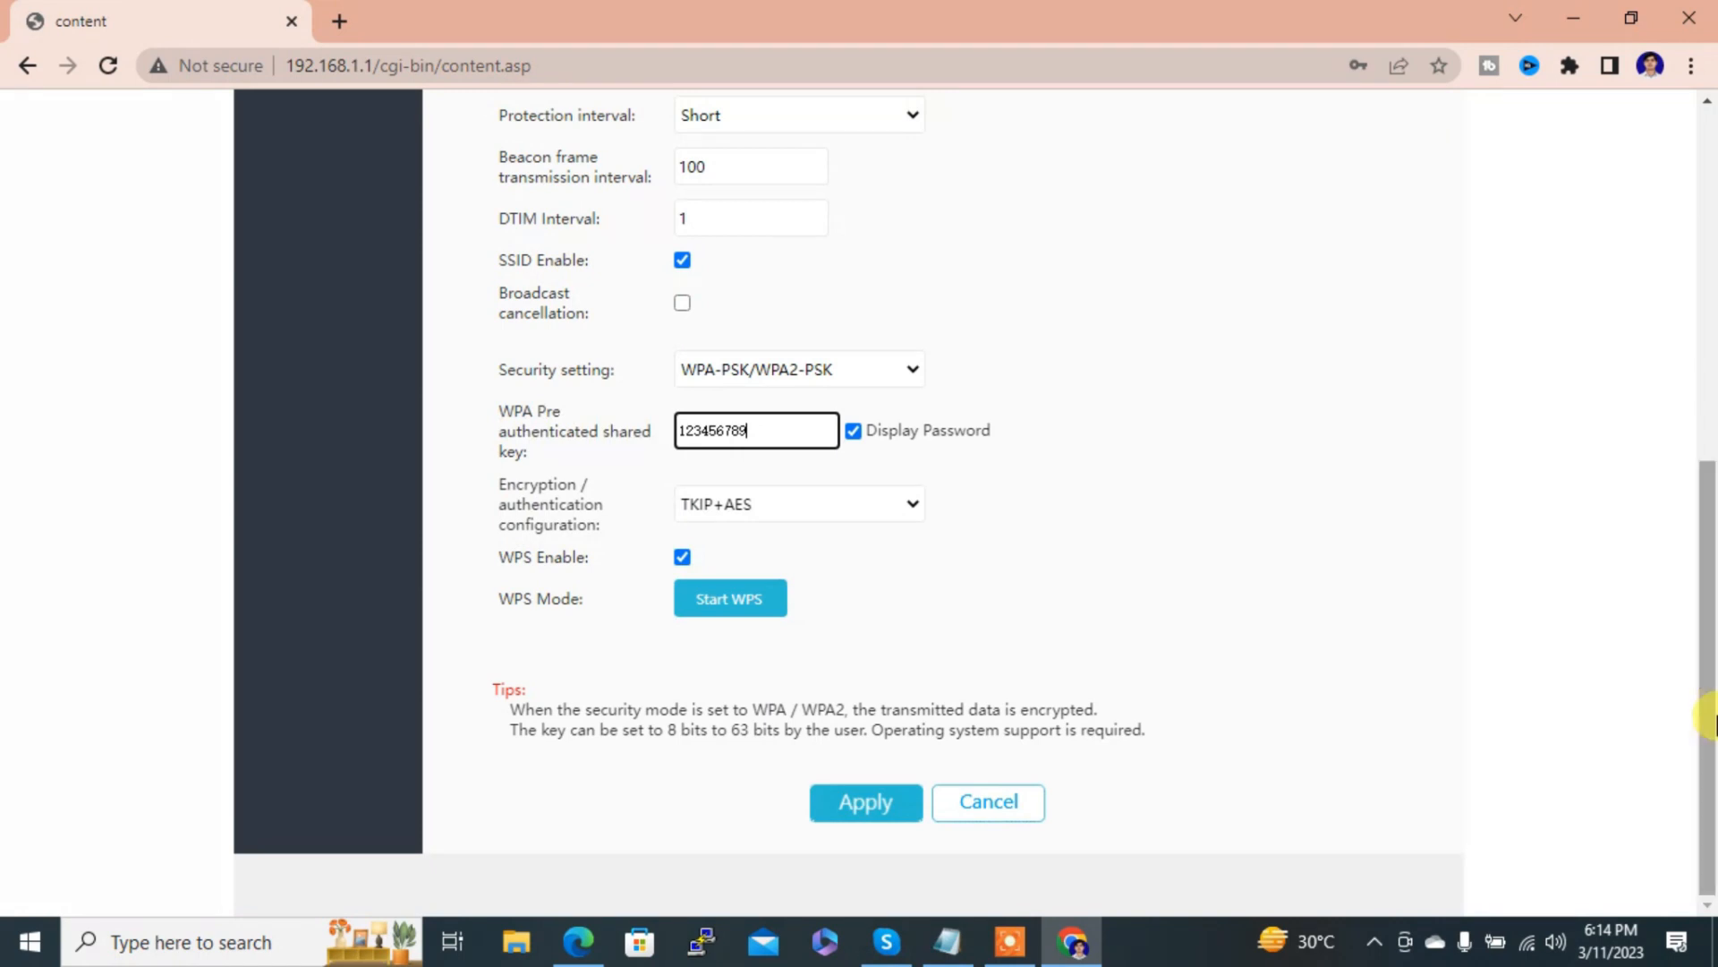
click(891, 810)
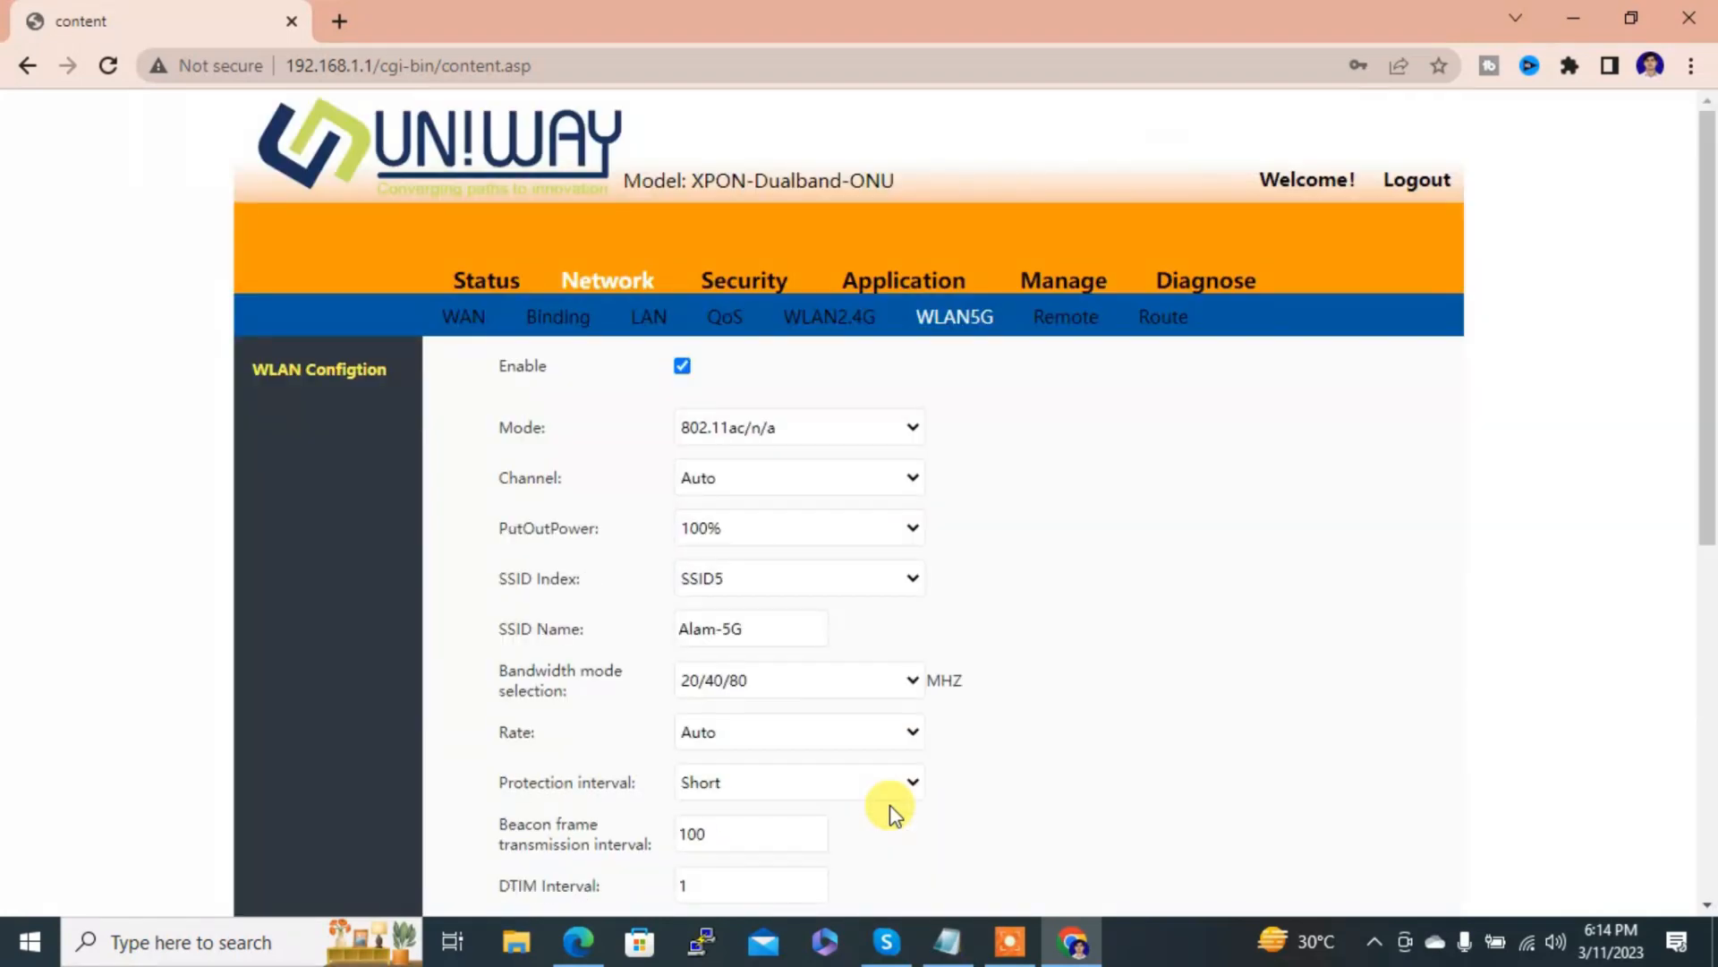
Step: Rename the 2.4G SSID to alam-2.4, keeping the 40 MHz bandwidth
click(825, 331)
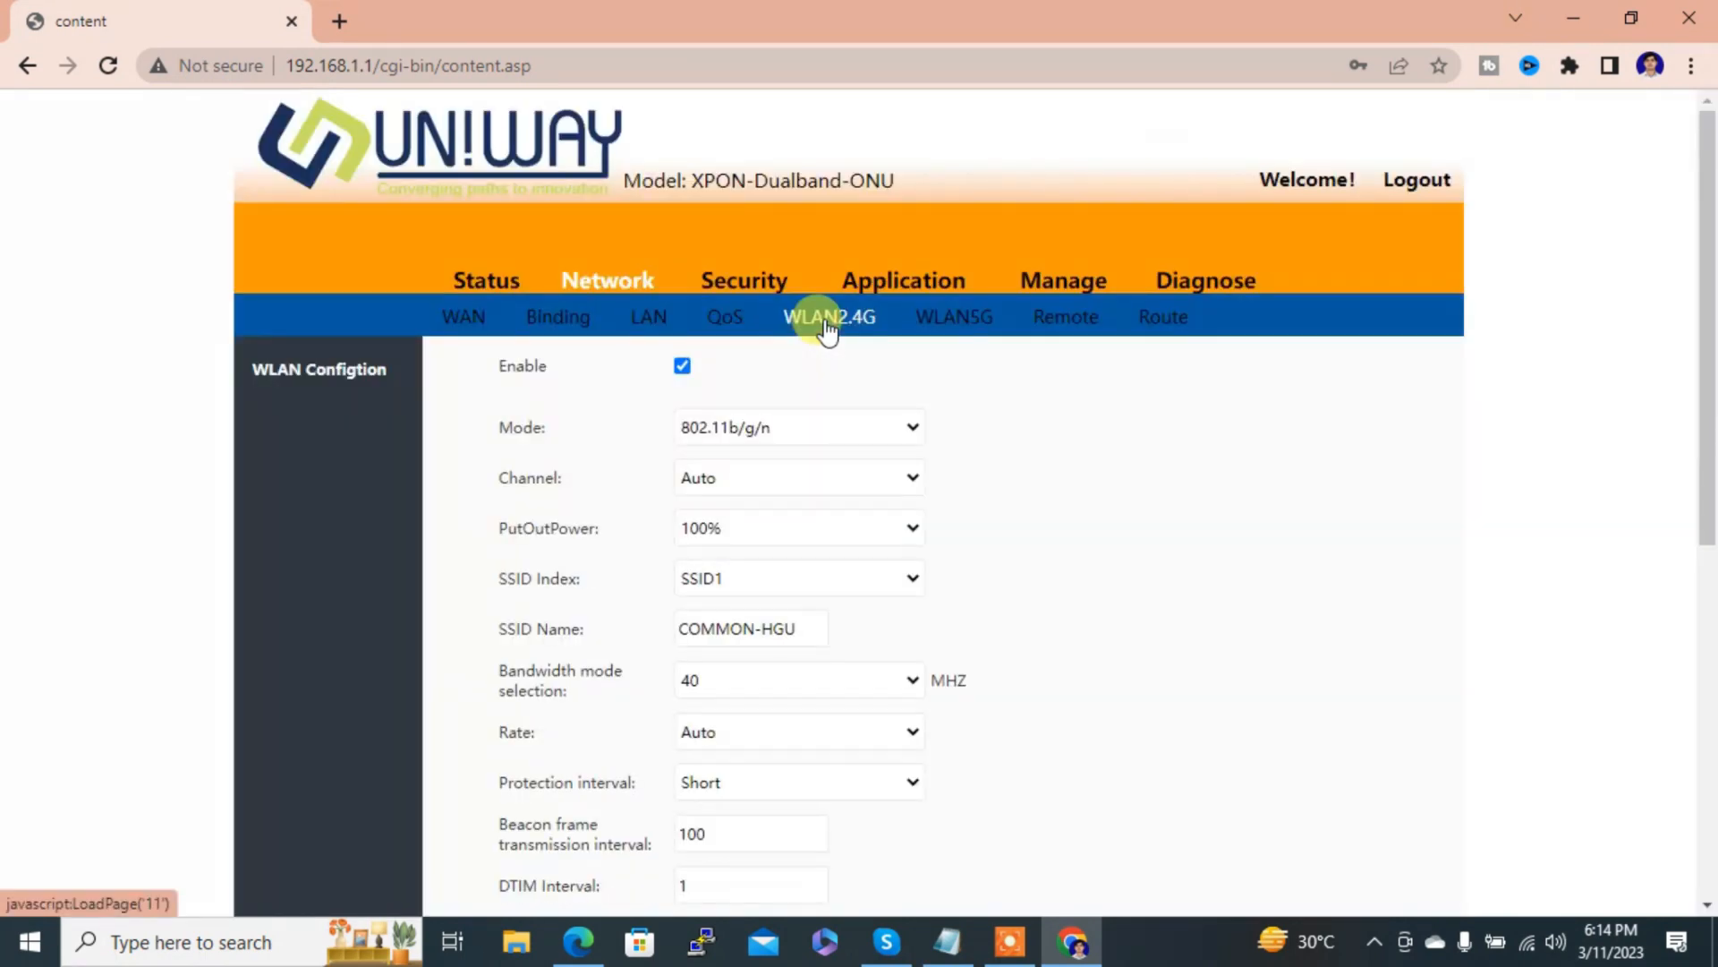
double_click(797, 635)
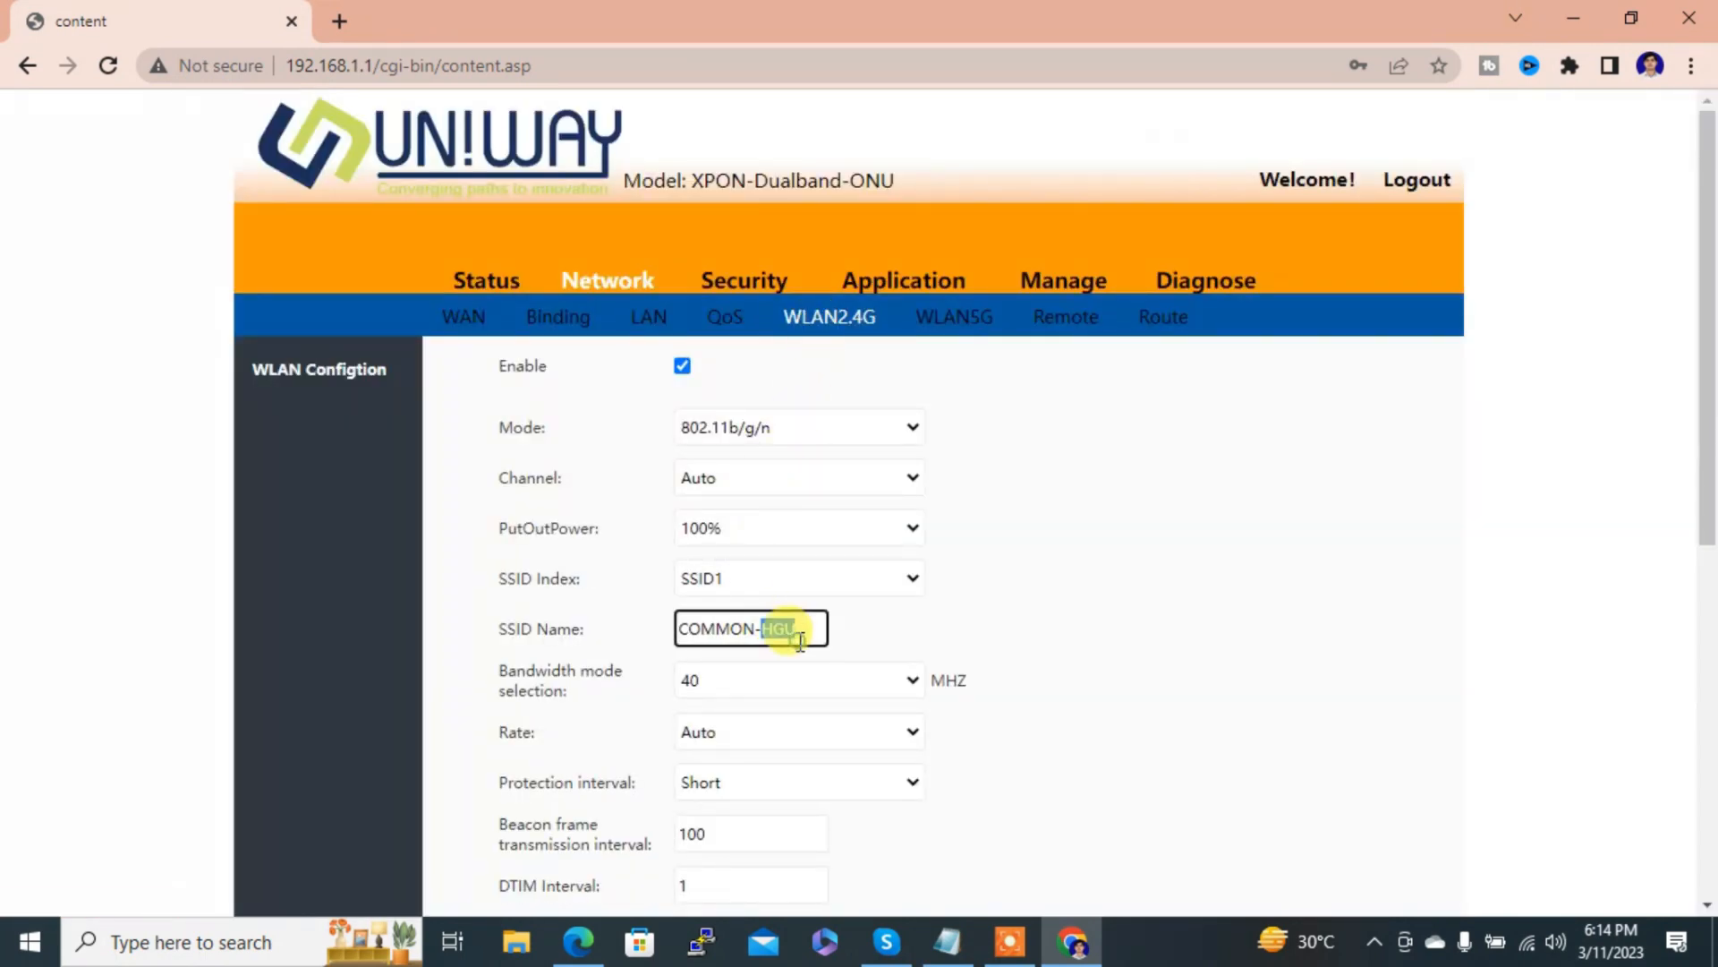
key(BackSpace)
key(ctrl+a)
key(BackSpace)
text(a)
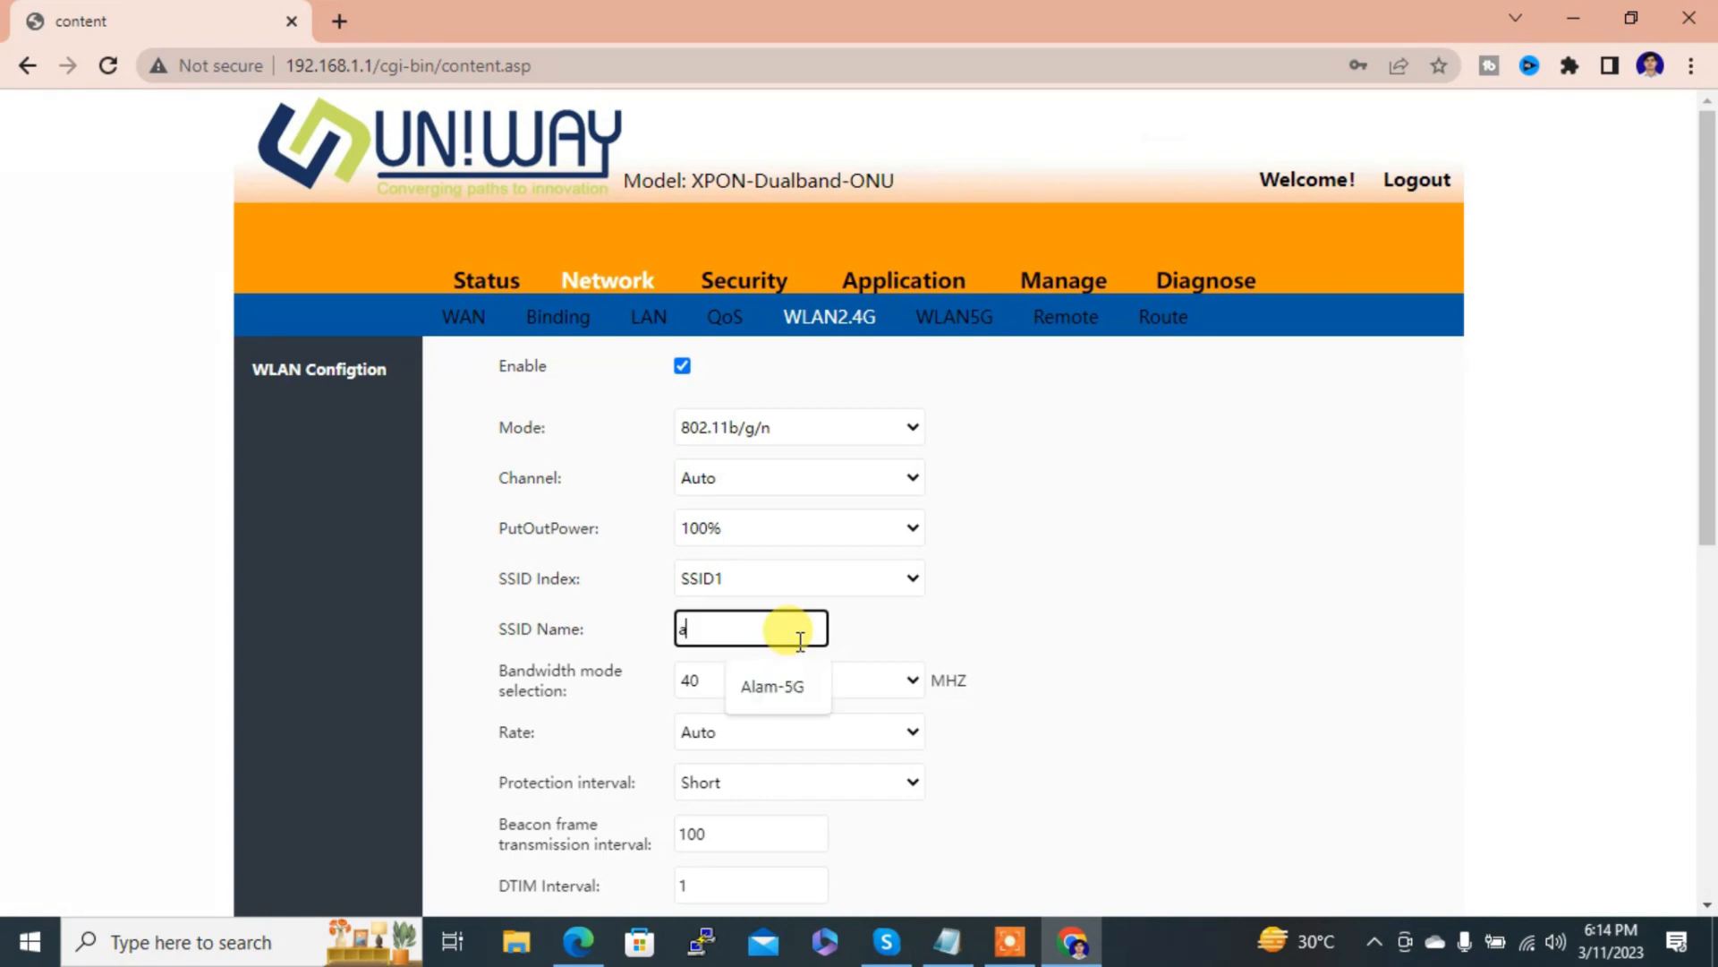
text(lam-2.4)
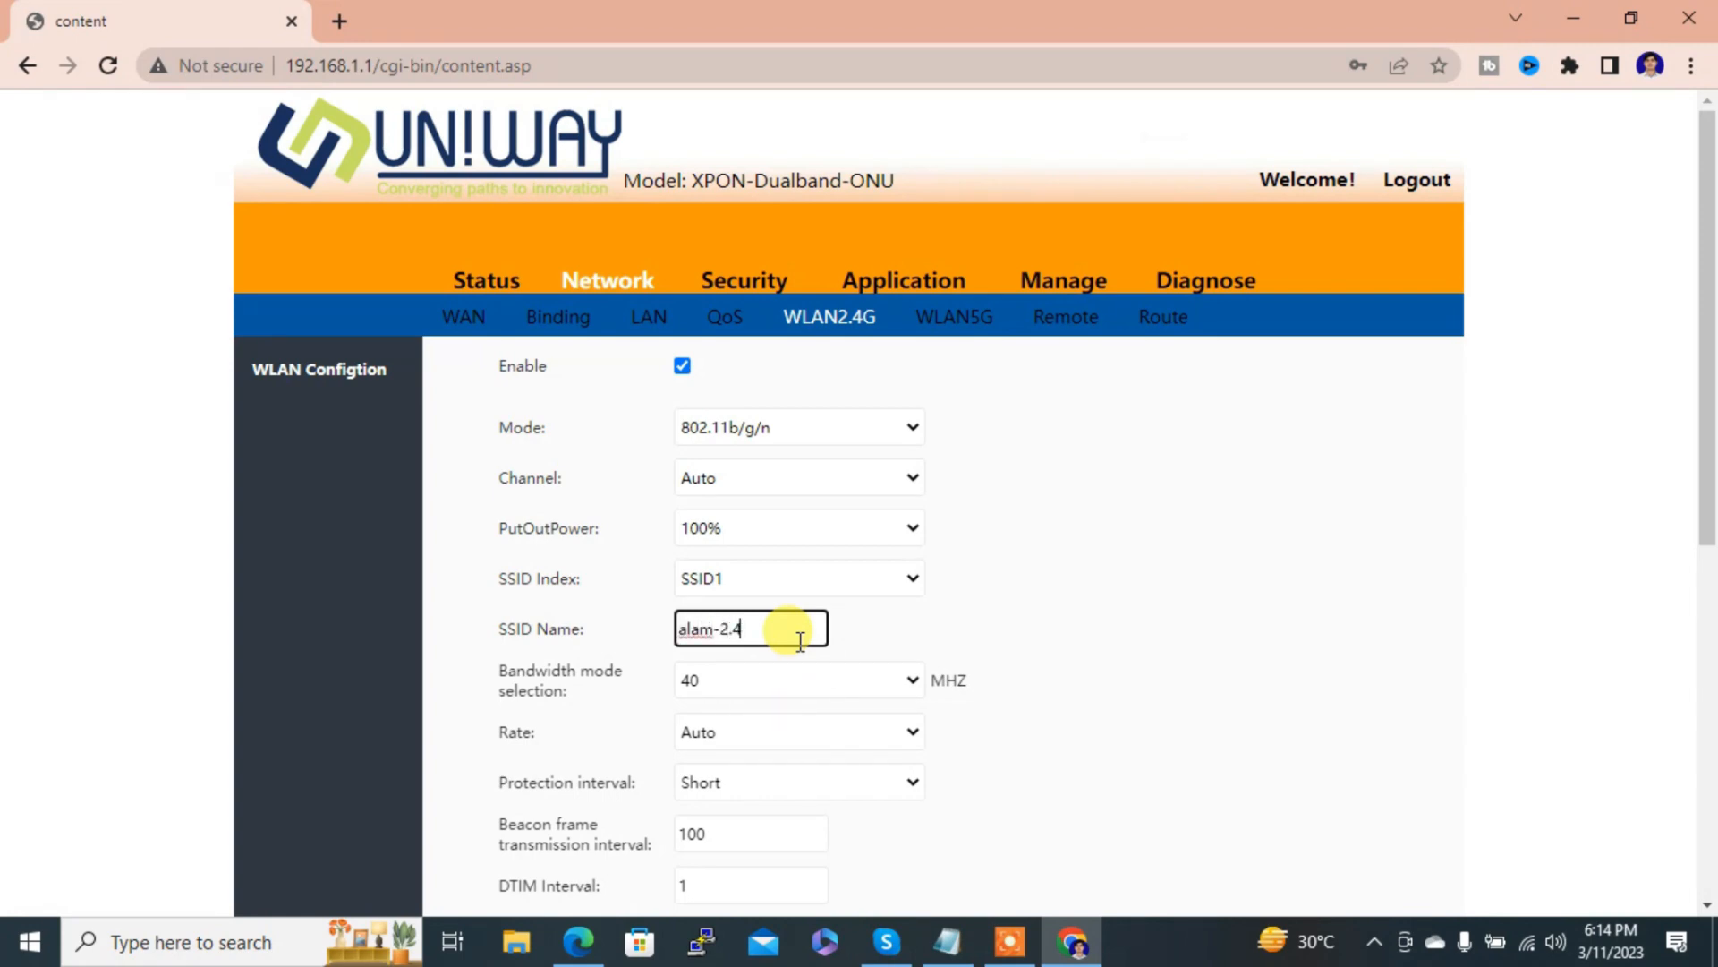
click(760, 684)
click(760, 683)
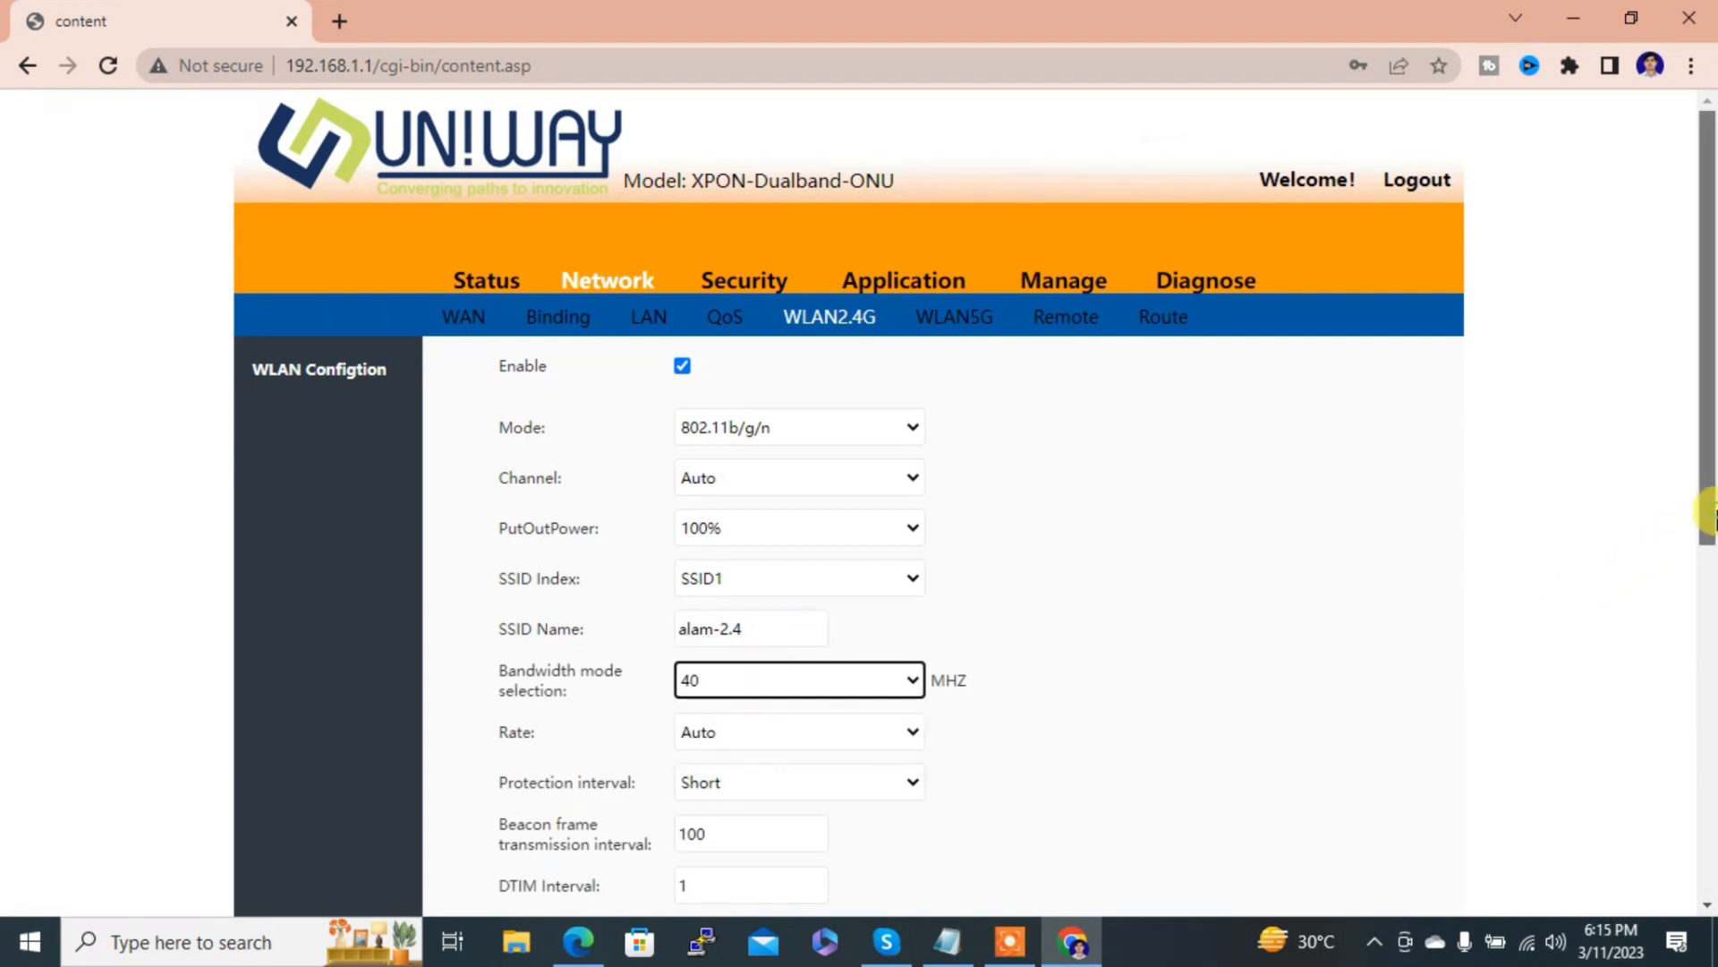
Step: Change the 2.4G WPA pre-shared key by adding a 9, then apply the settings
drag(1709, 507, 1670, 788)
click(855, 580)
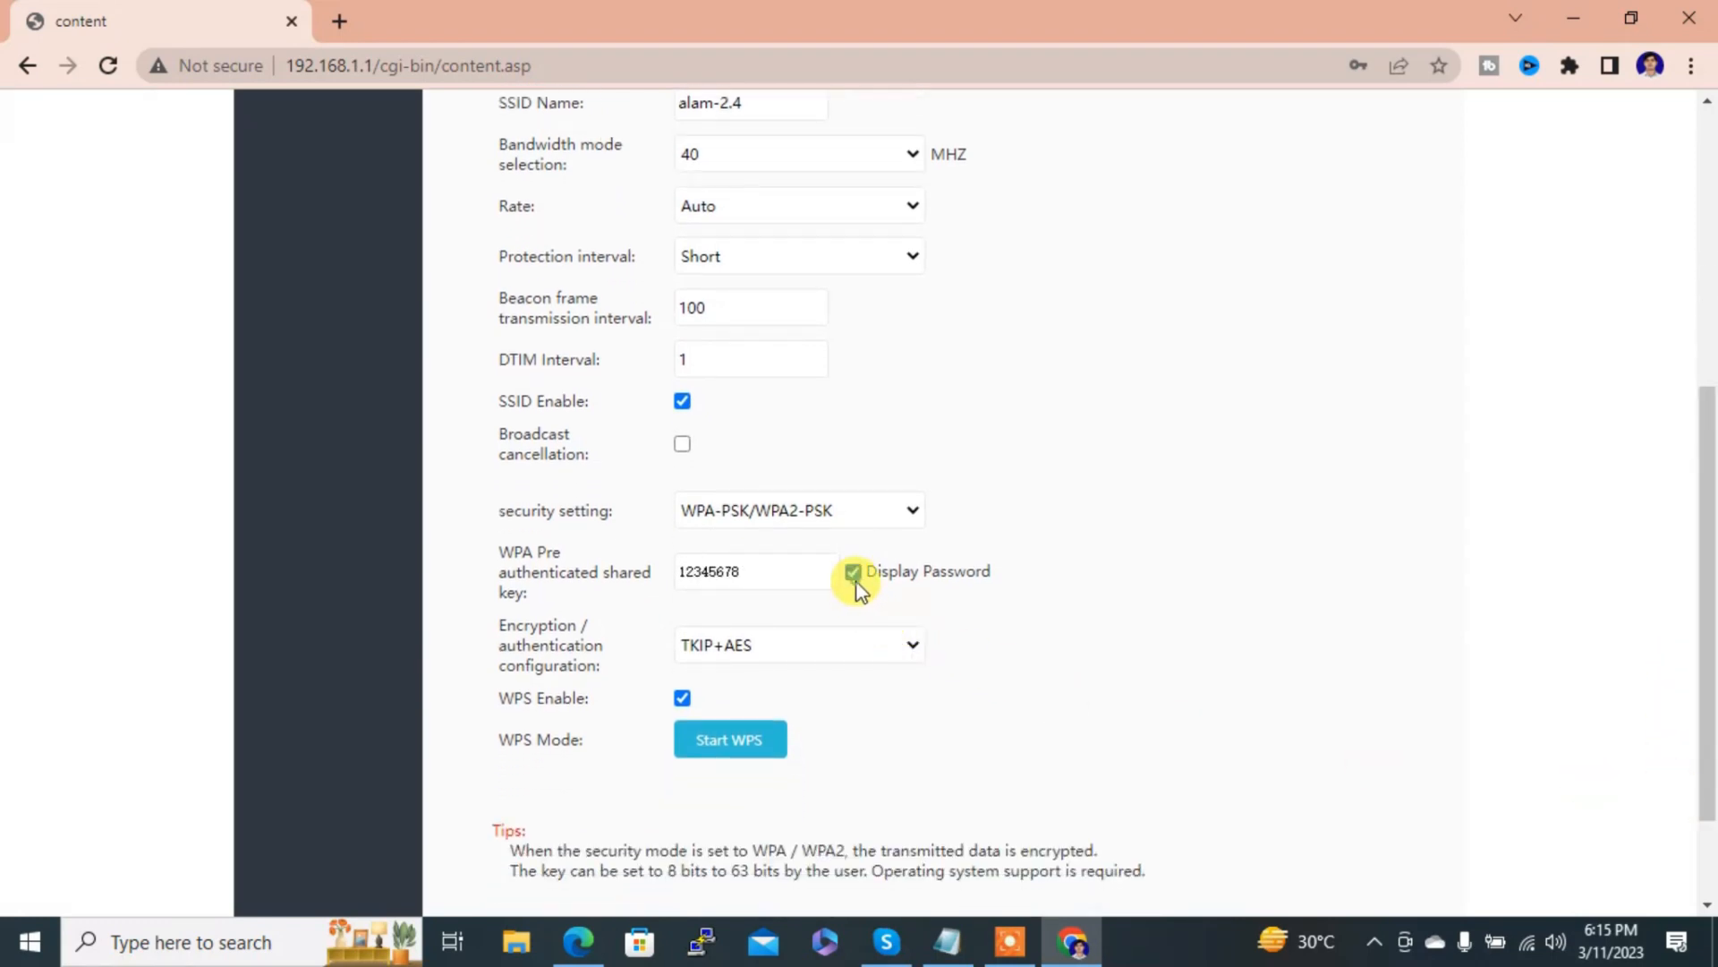
click(789, 573)
text(9)
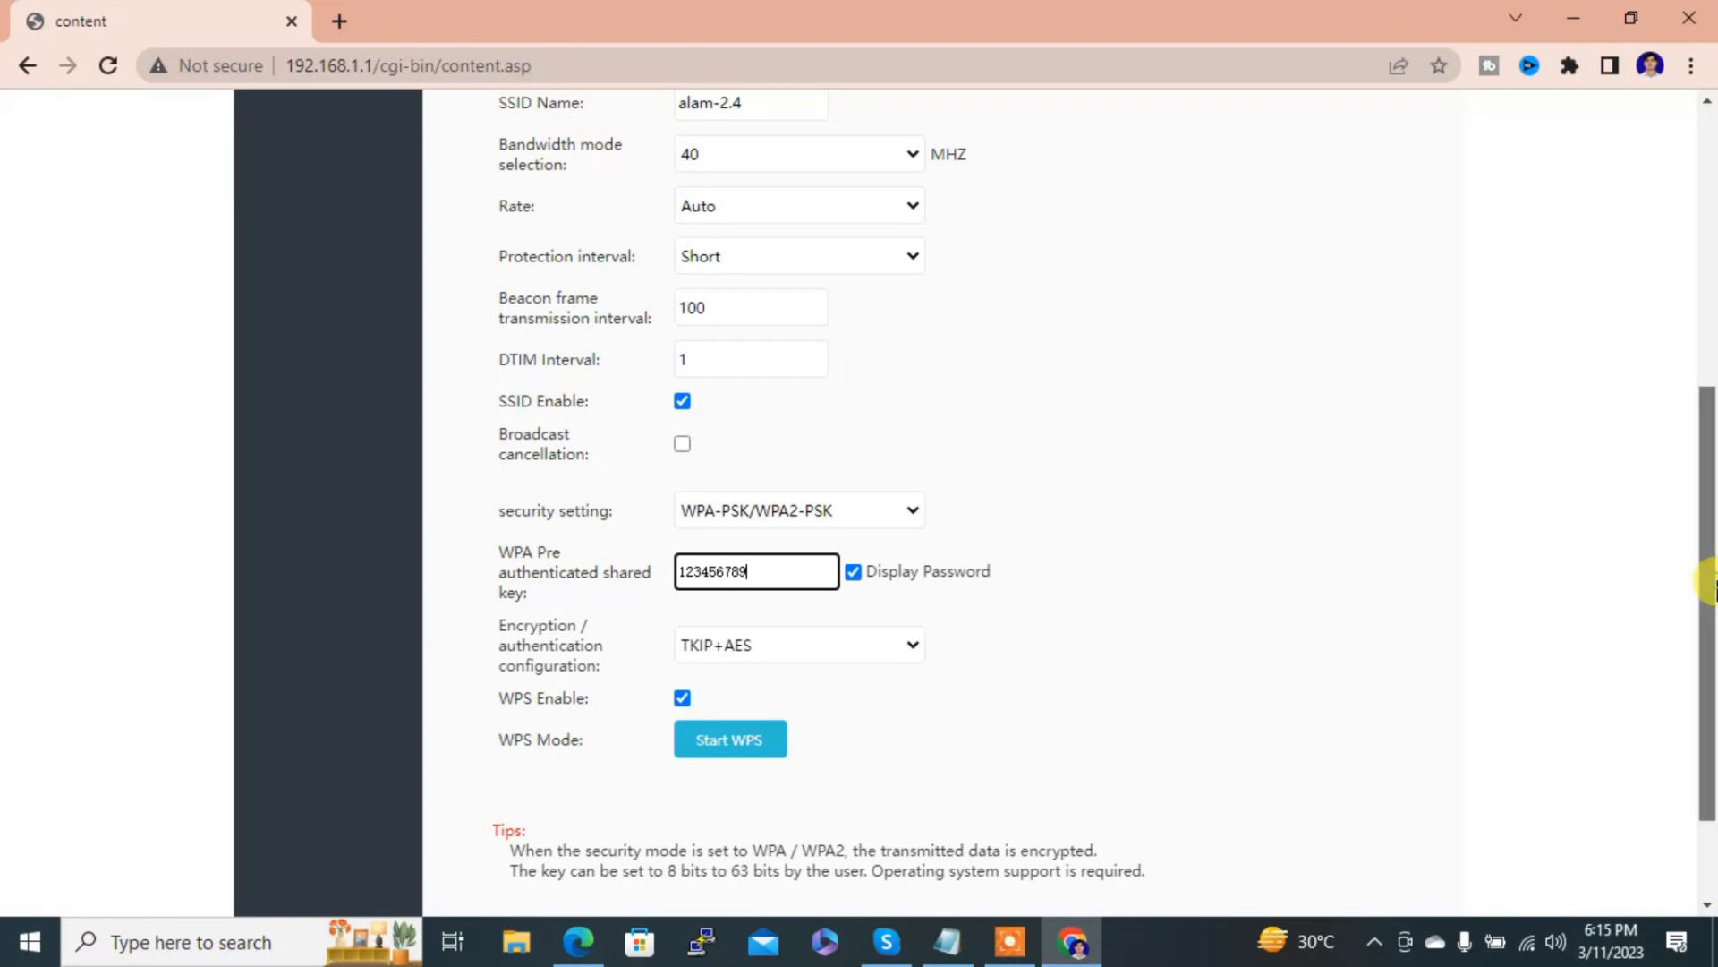
drag(1709, 582, 1710, 658)
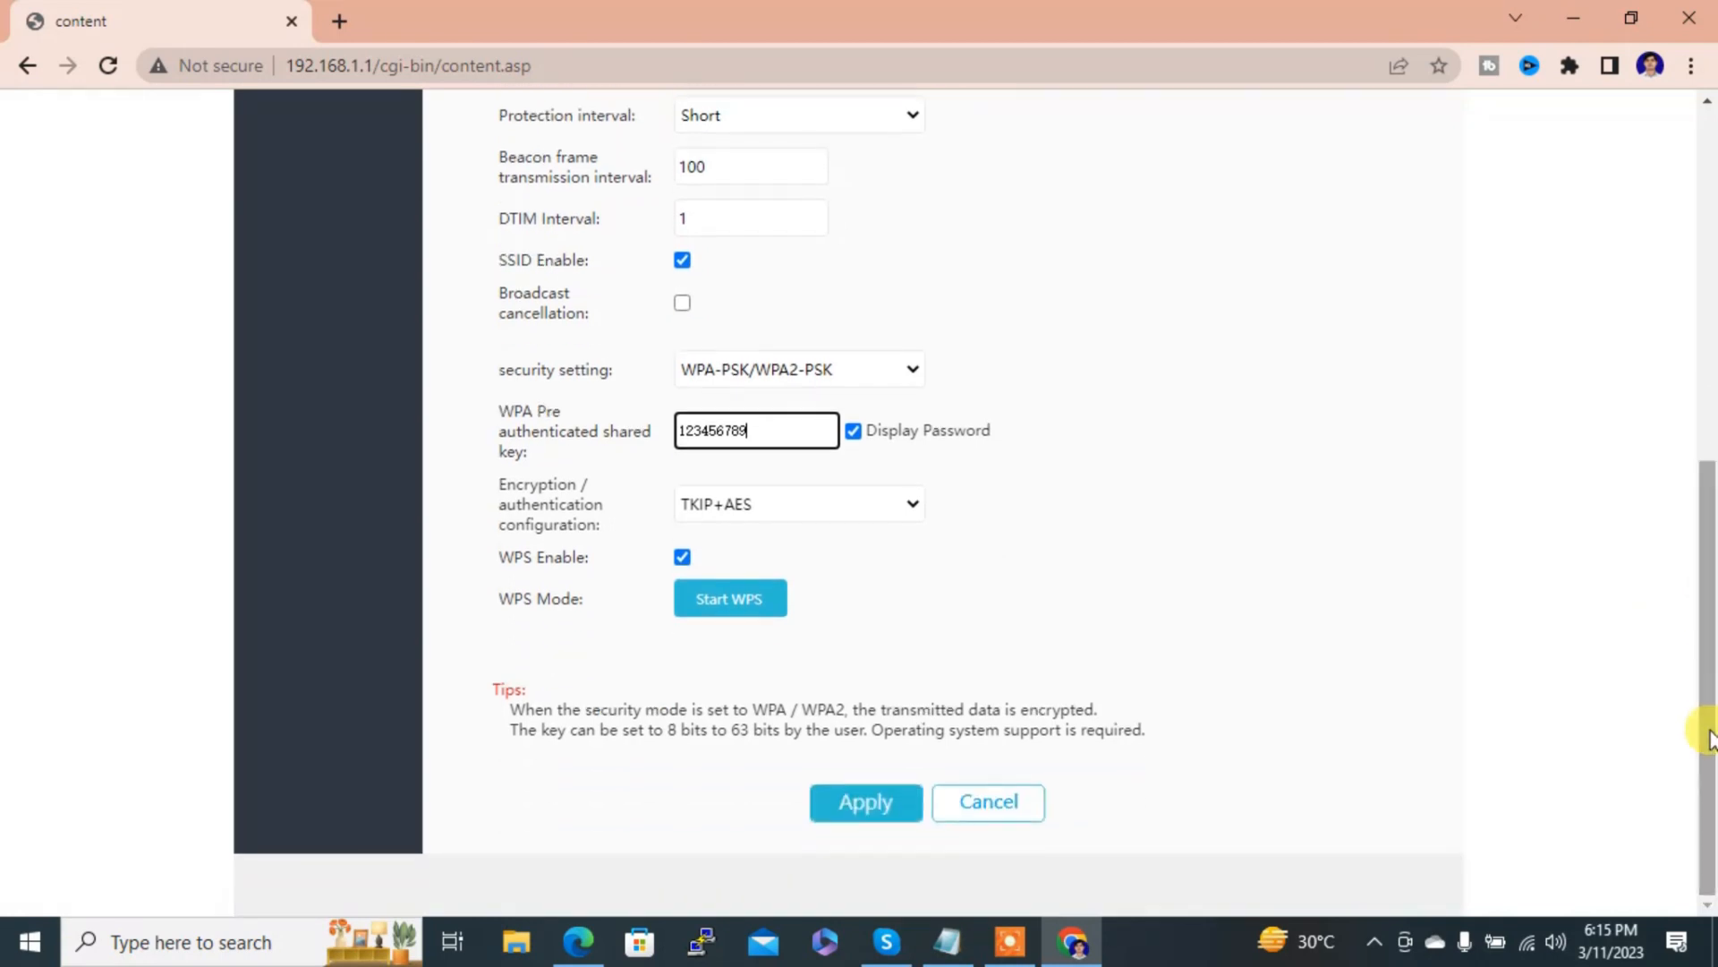
click(867, 803)
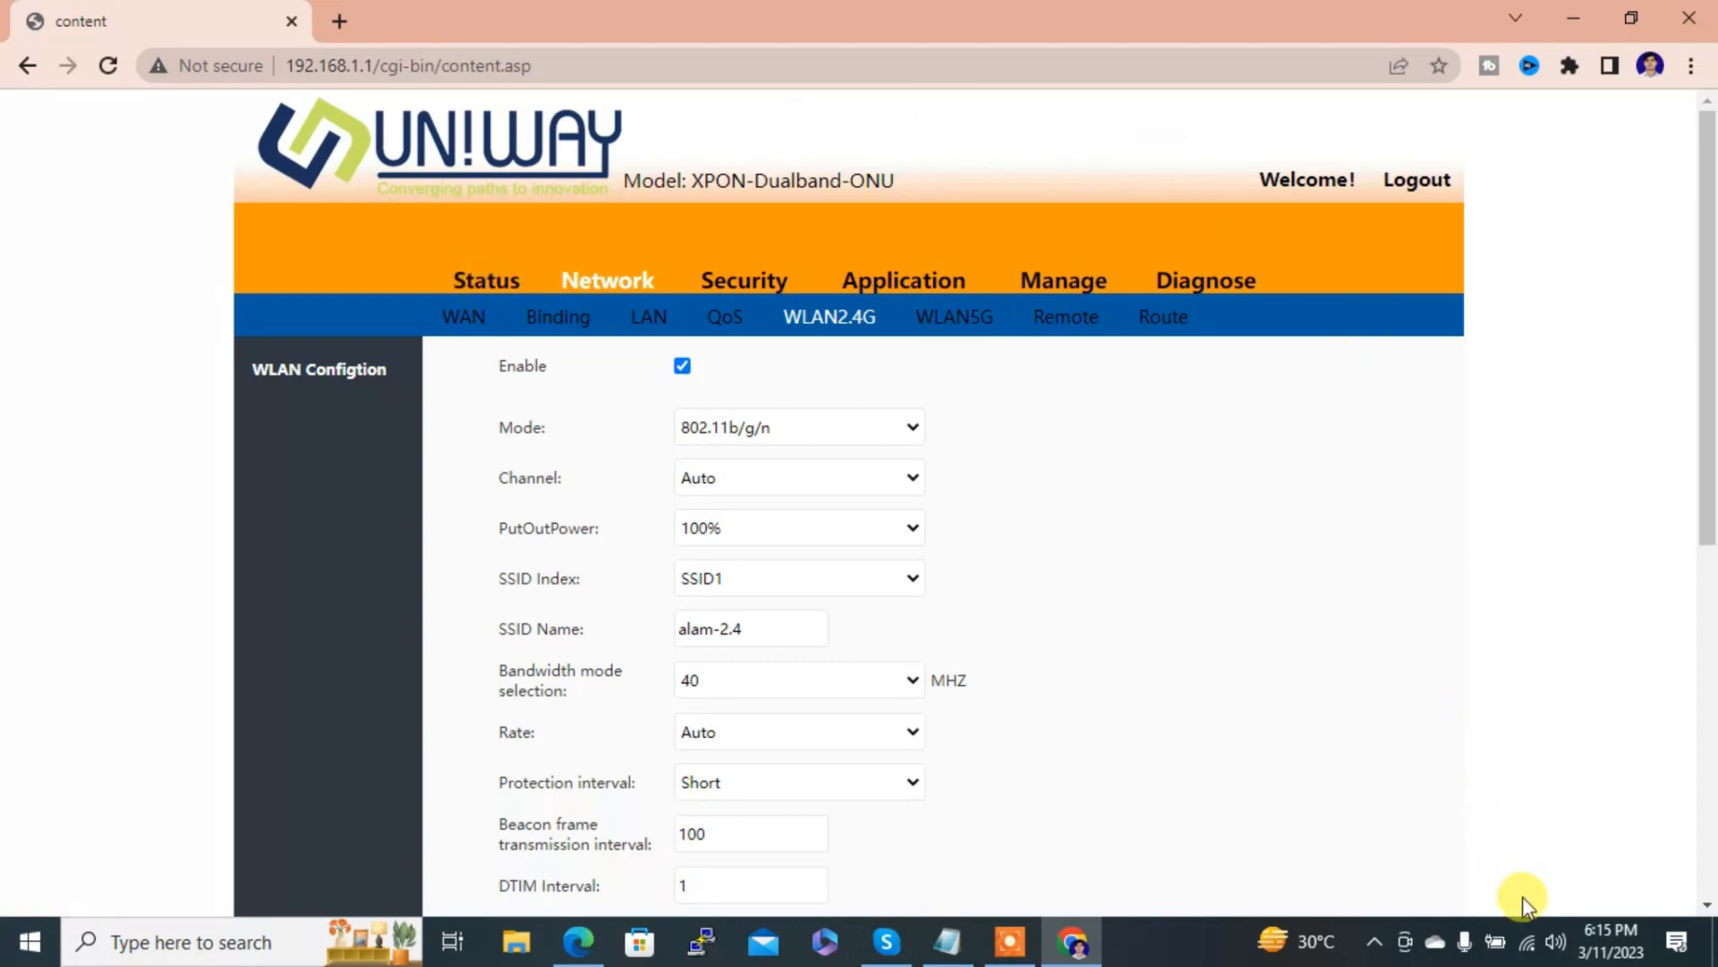
Step: Connect the PC to the alam-2.4 Wi-Fi network, entering its security key
click(1527, 941)
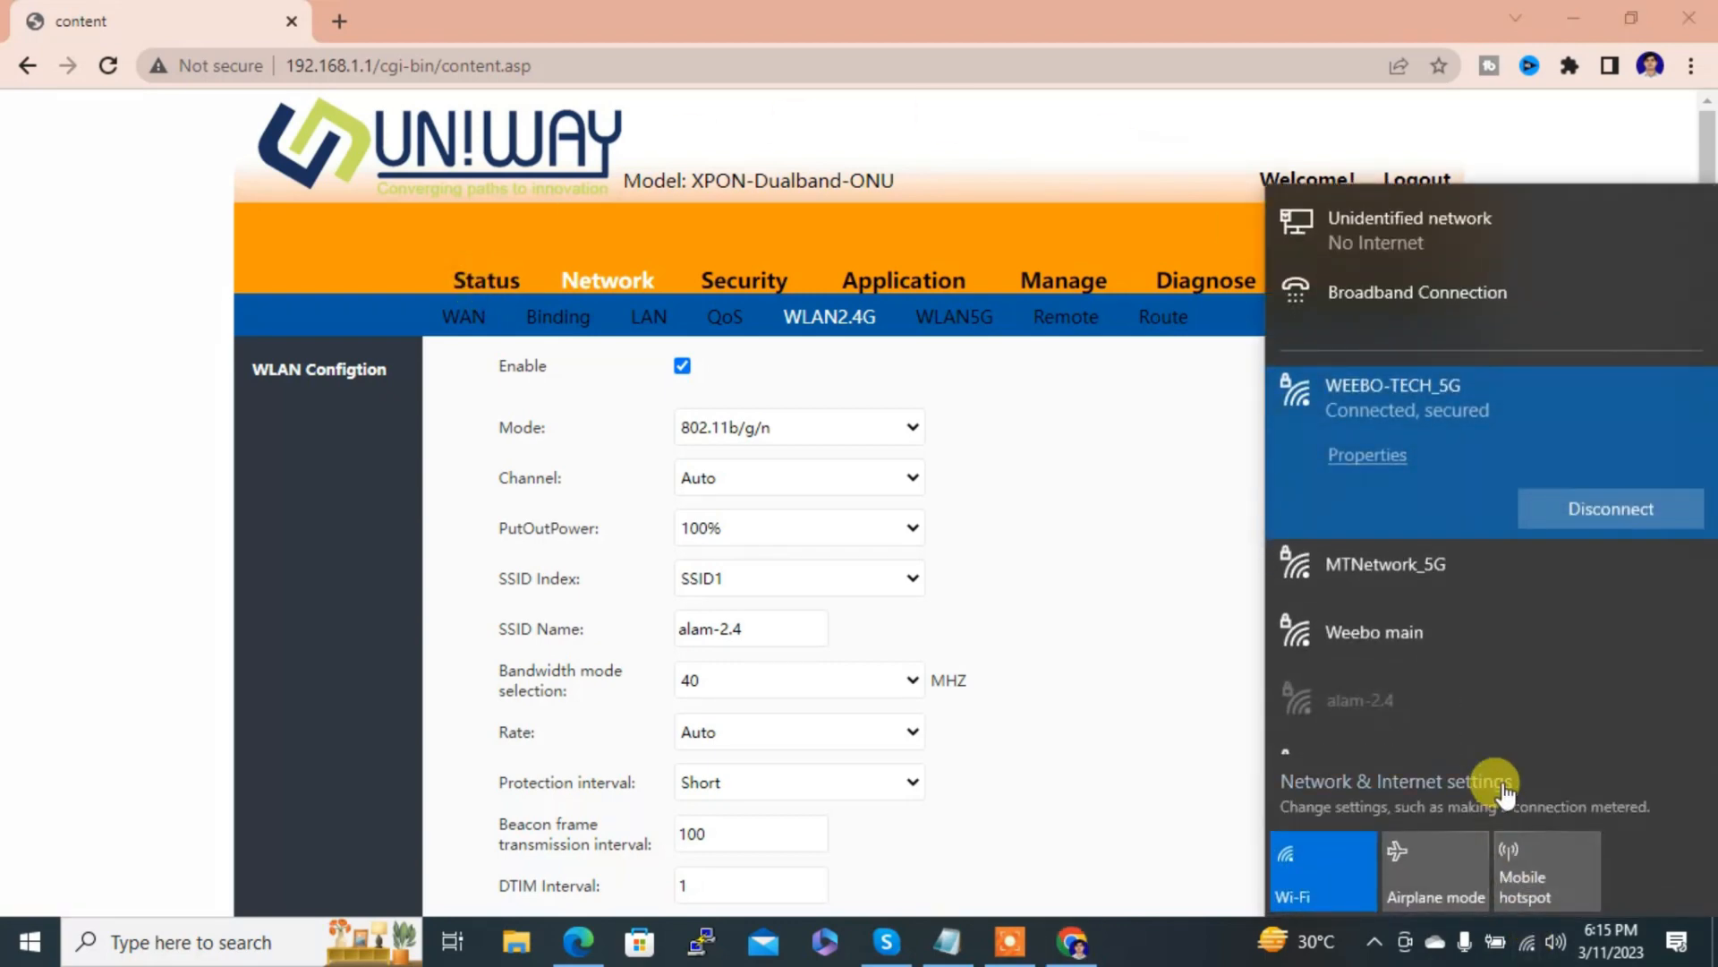
drag(1711, 315, 1680, 722)
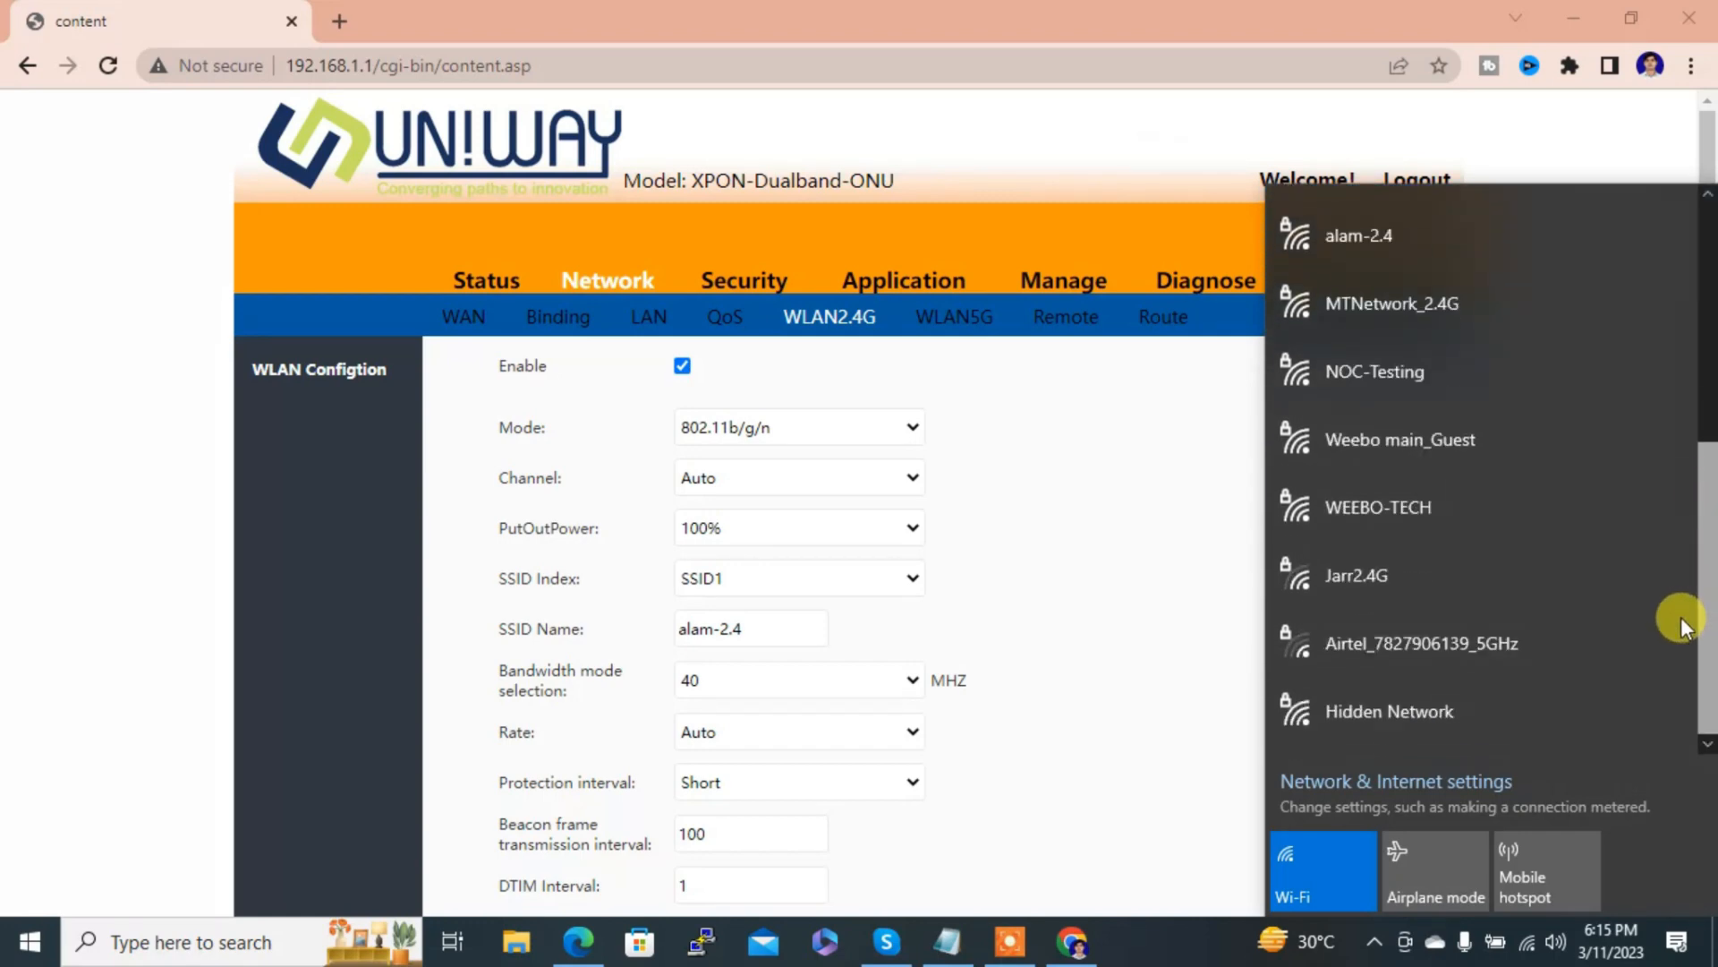
scroll(1696, 523, up, 2)
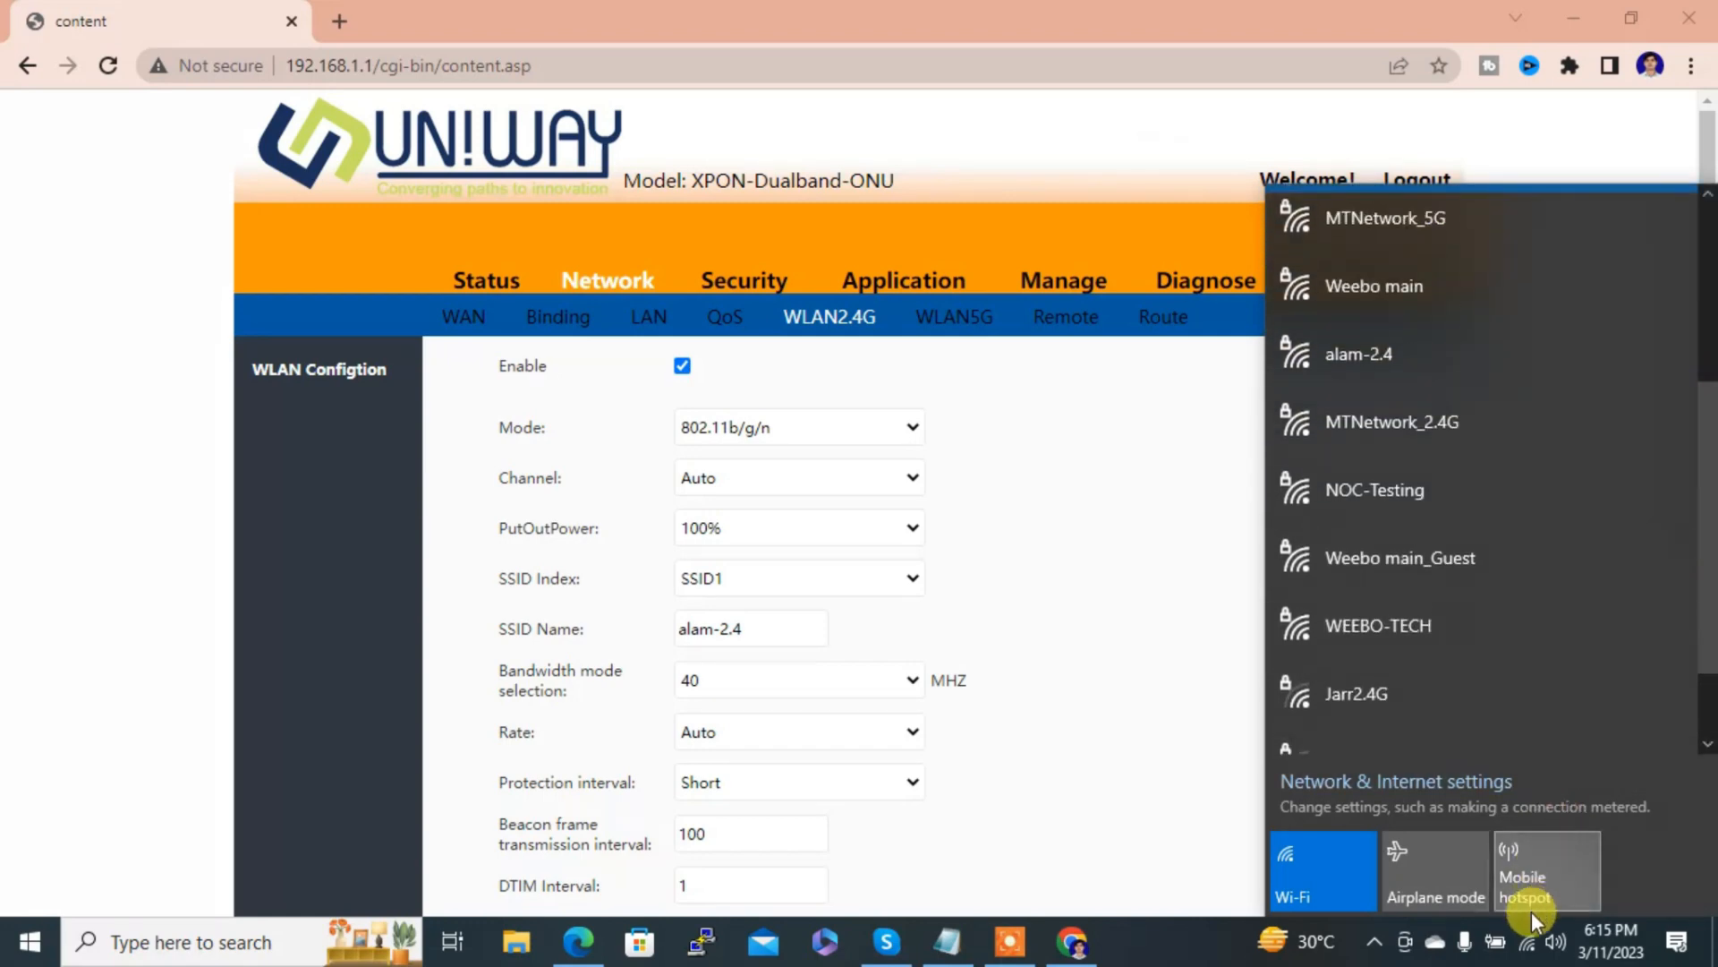
click(1526, 949)
click(1526, 950)
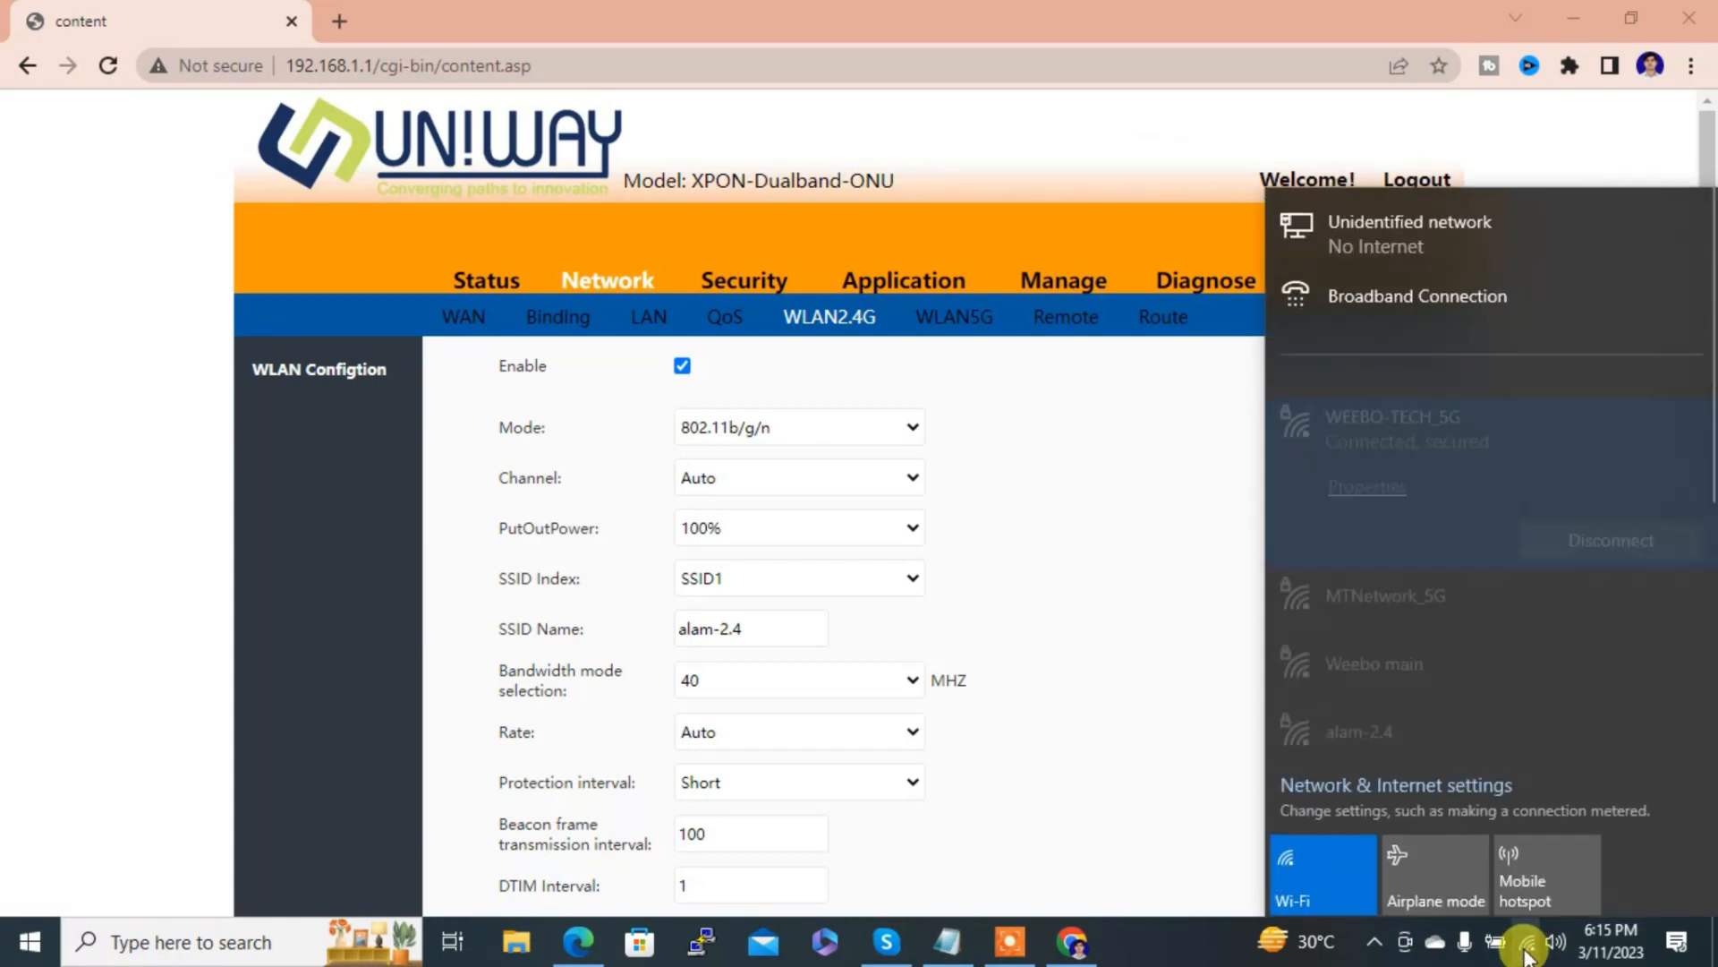
drag(1706, 325, 1626, 453)
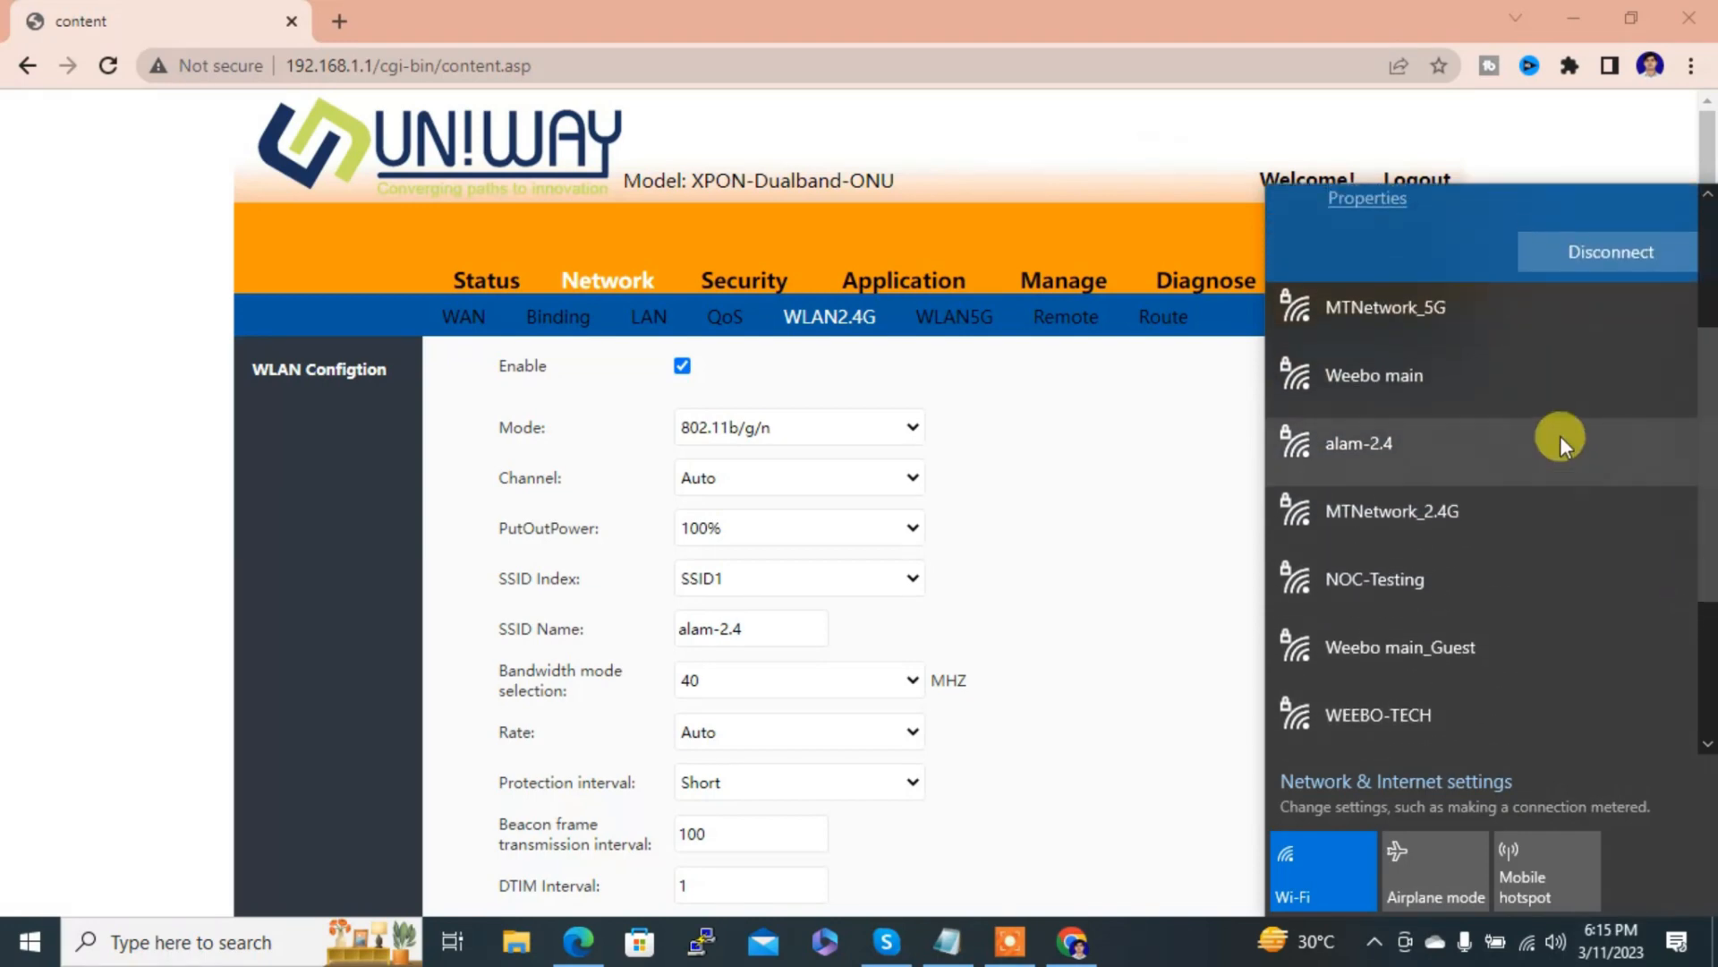
click(1410, 437)
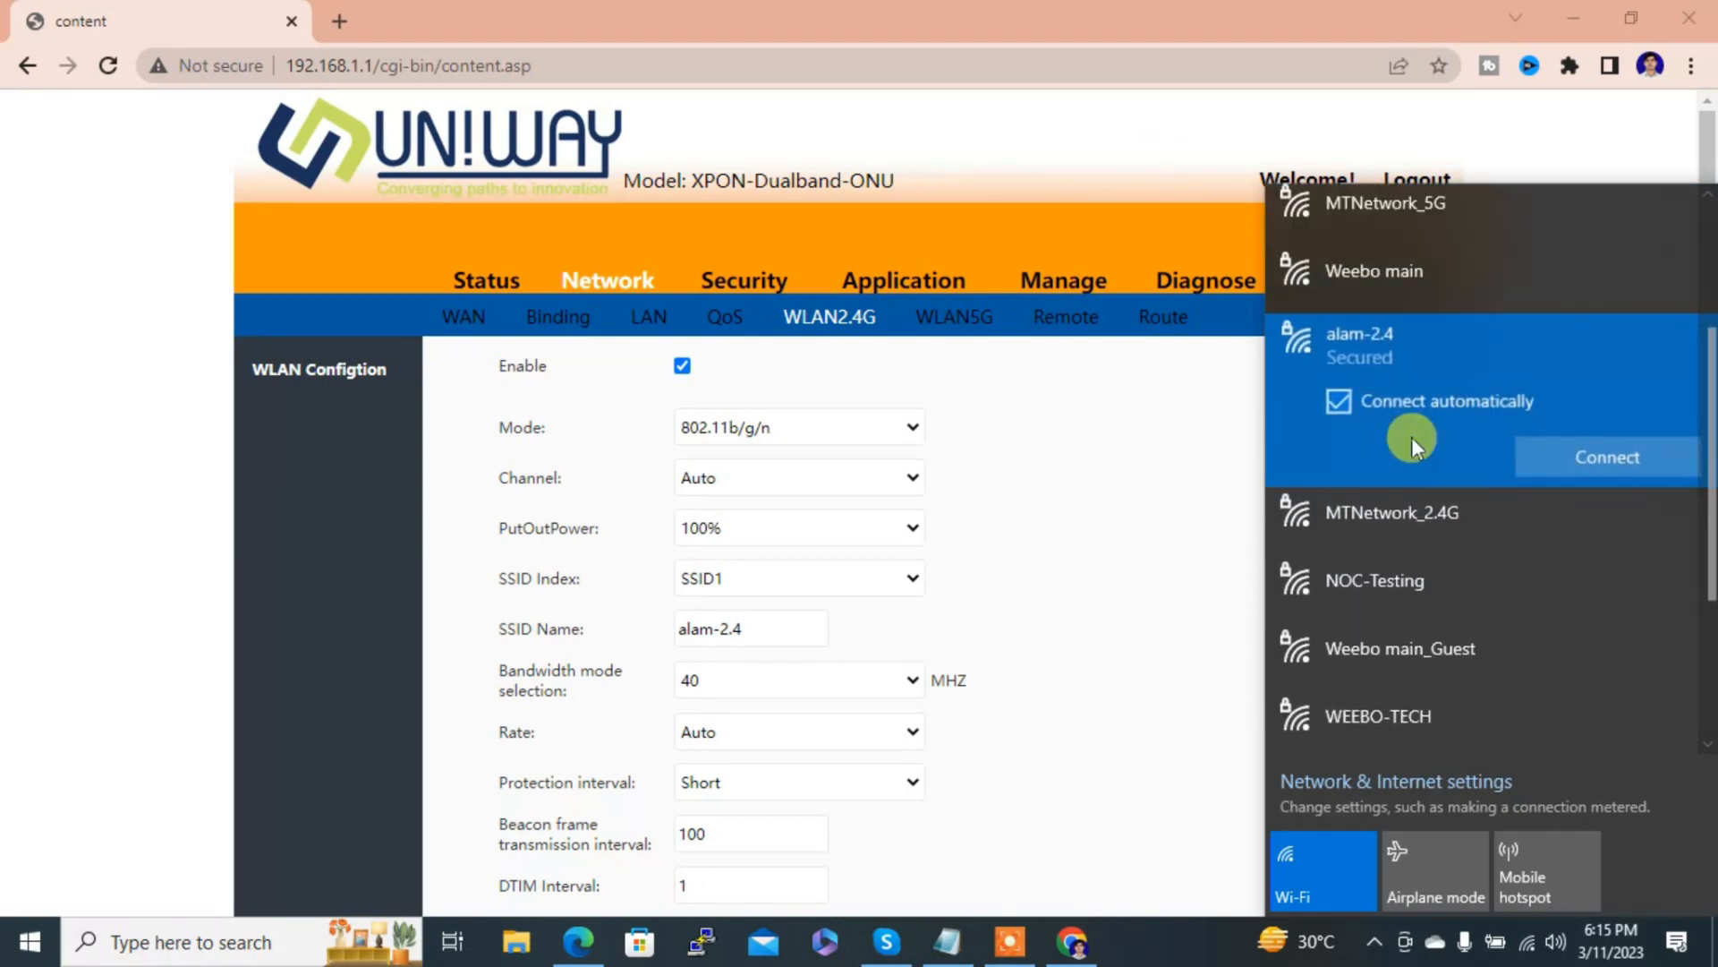
click(1575, 451)
text(••••••••••)
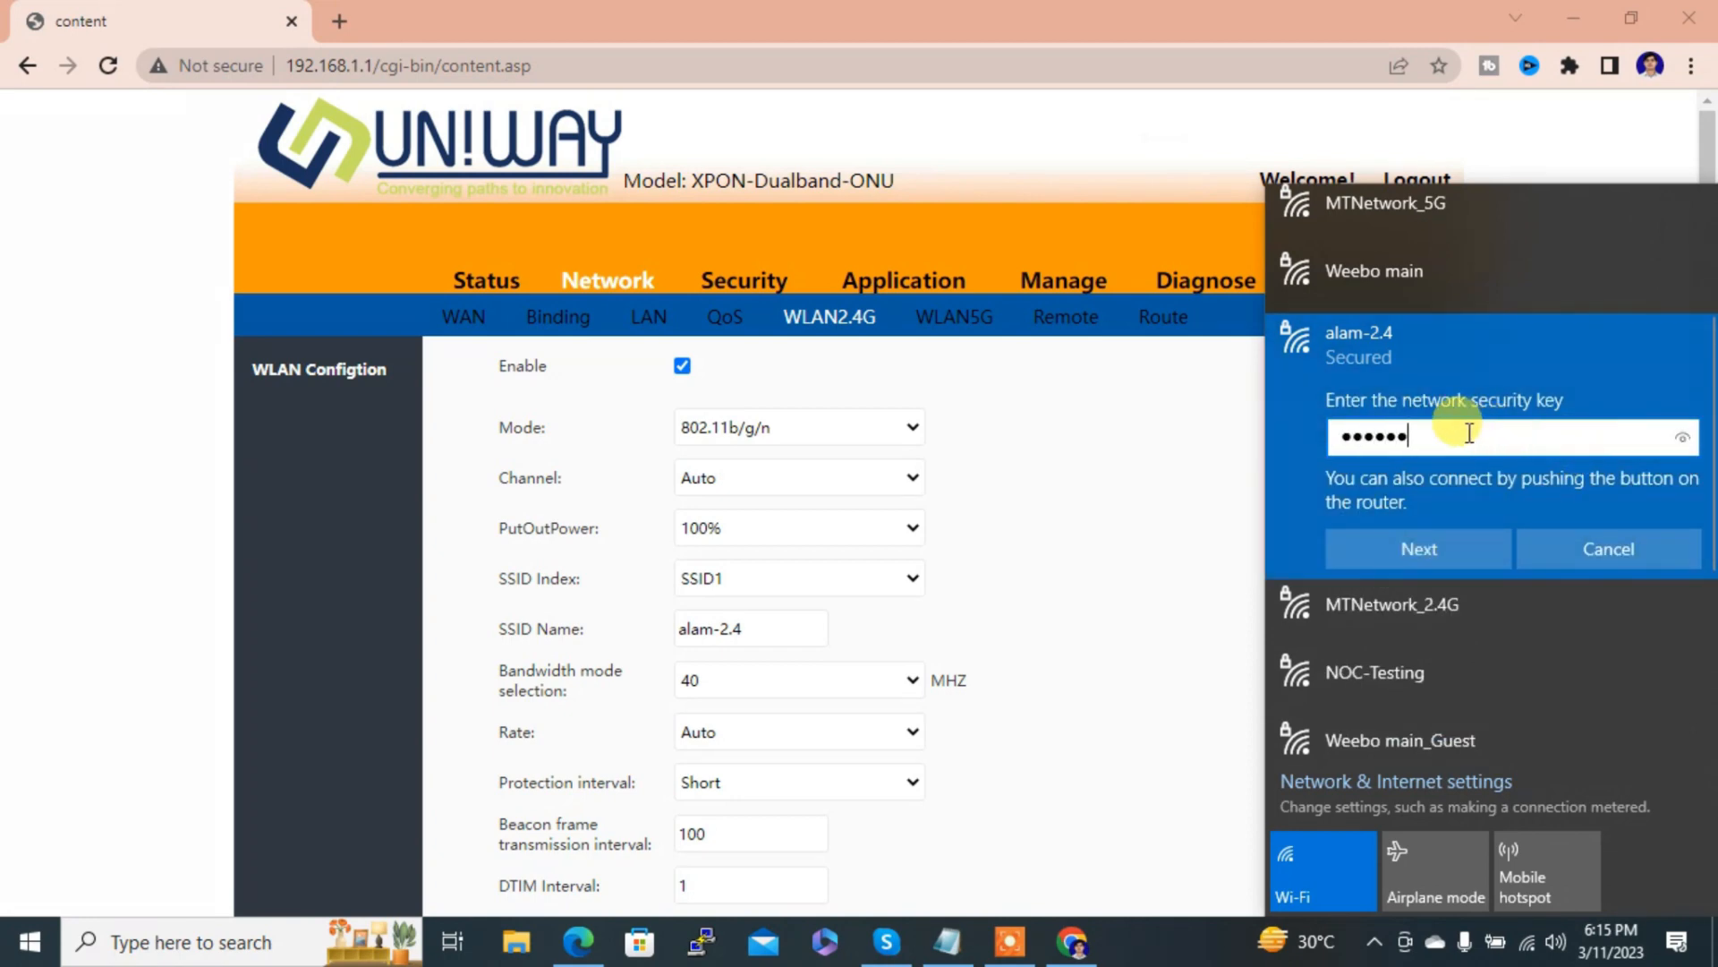
click(1411, 548)
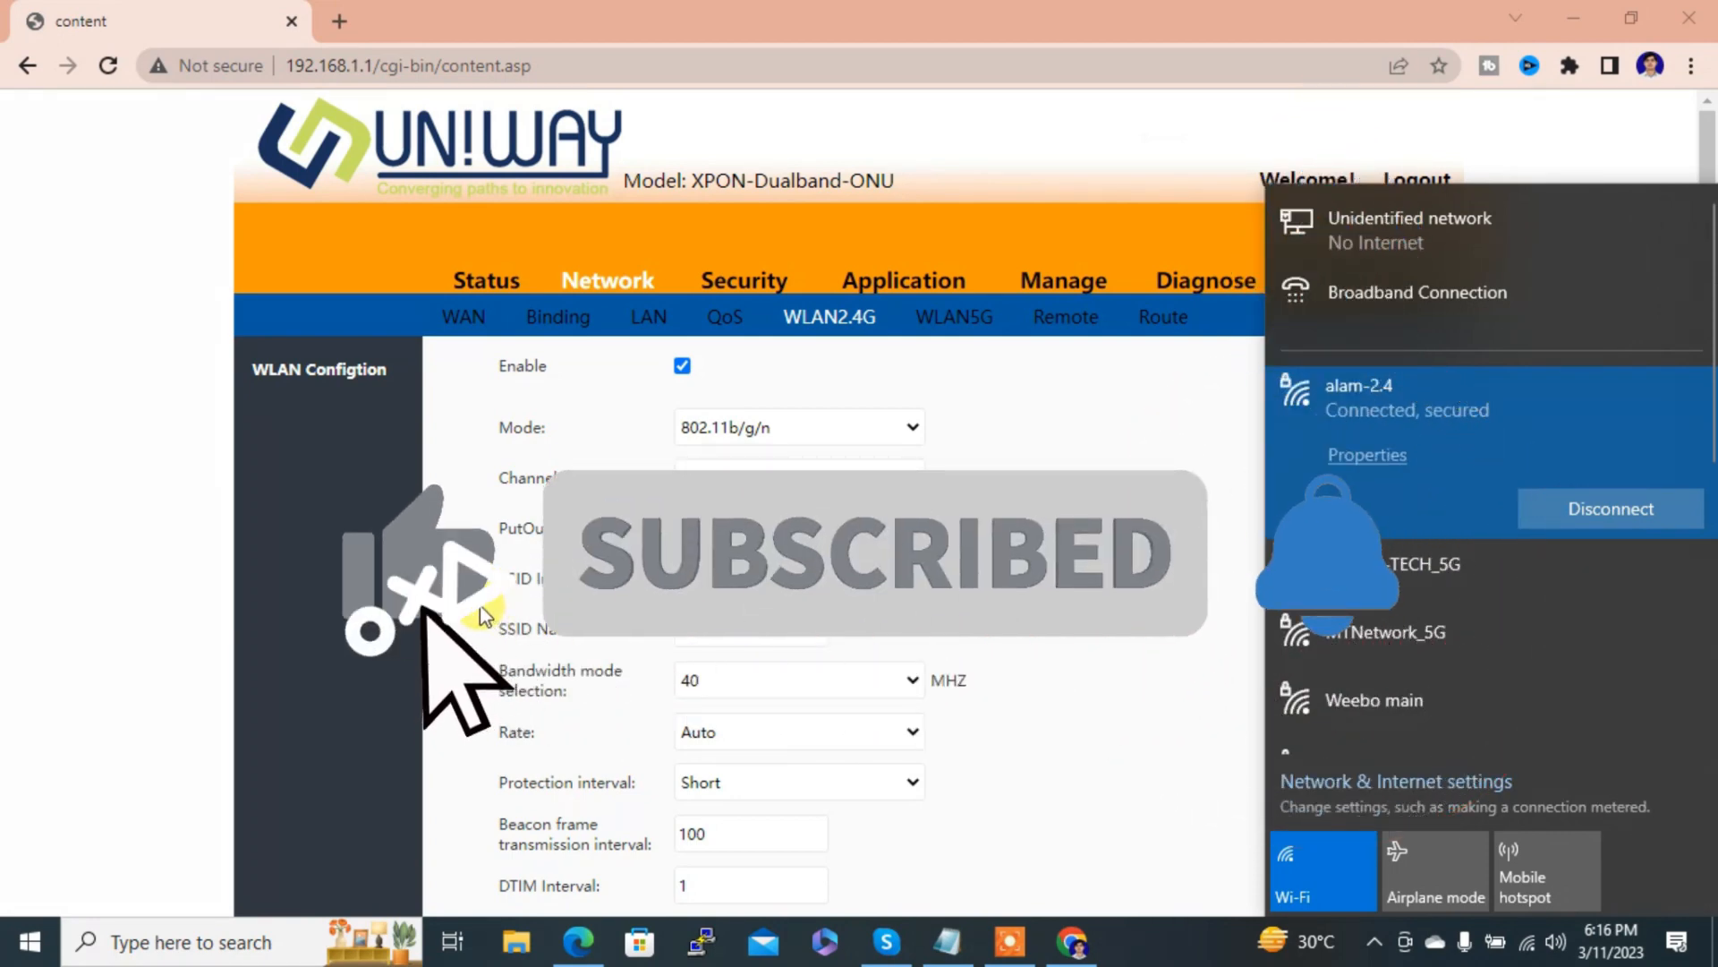
Step: Dismiss the Wi-Fi flyout to return to the 2.4G WLAN page showing alam-2.4
click(479, 606)
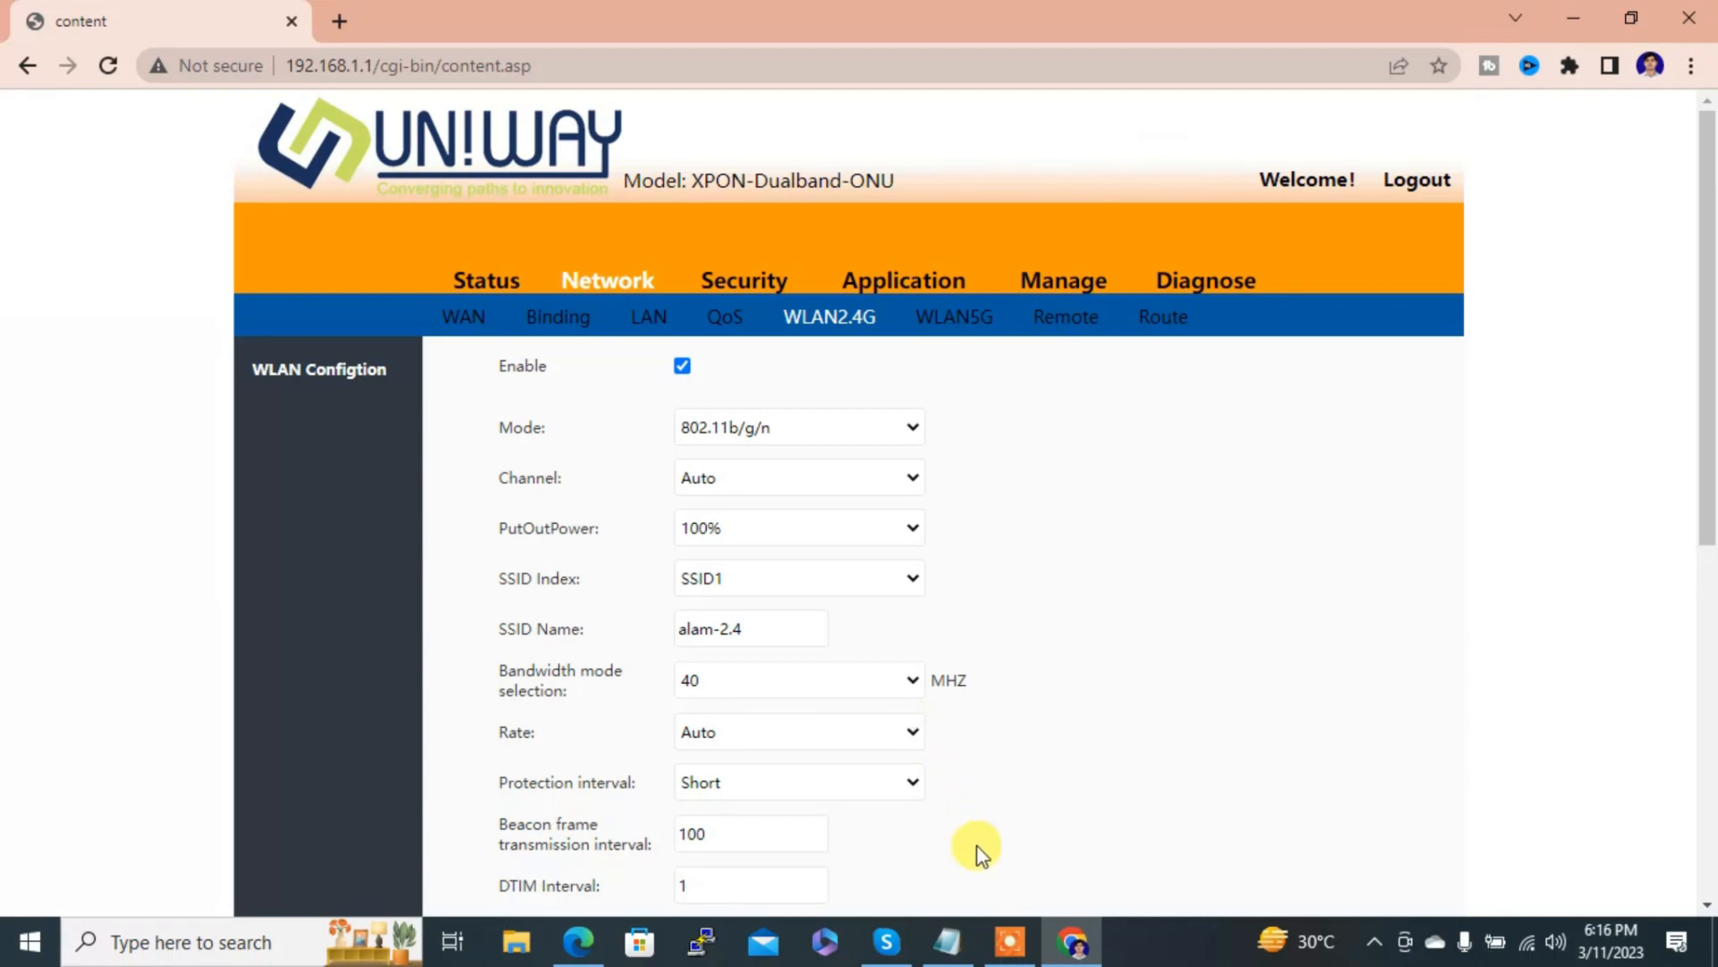
click(1011, 944)
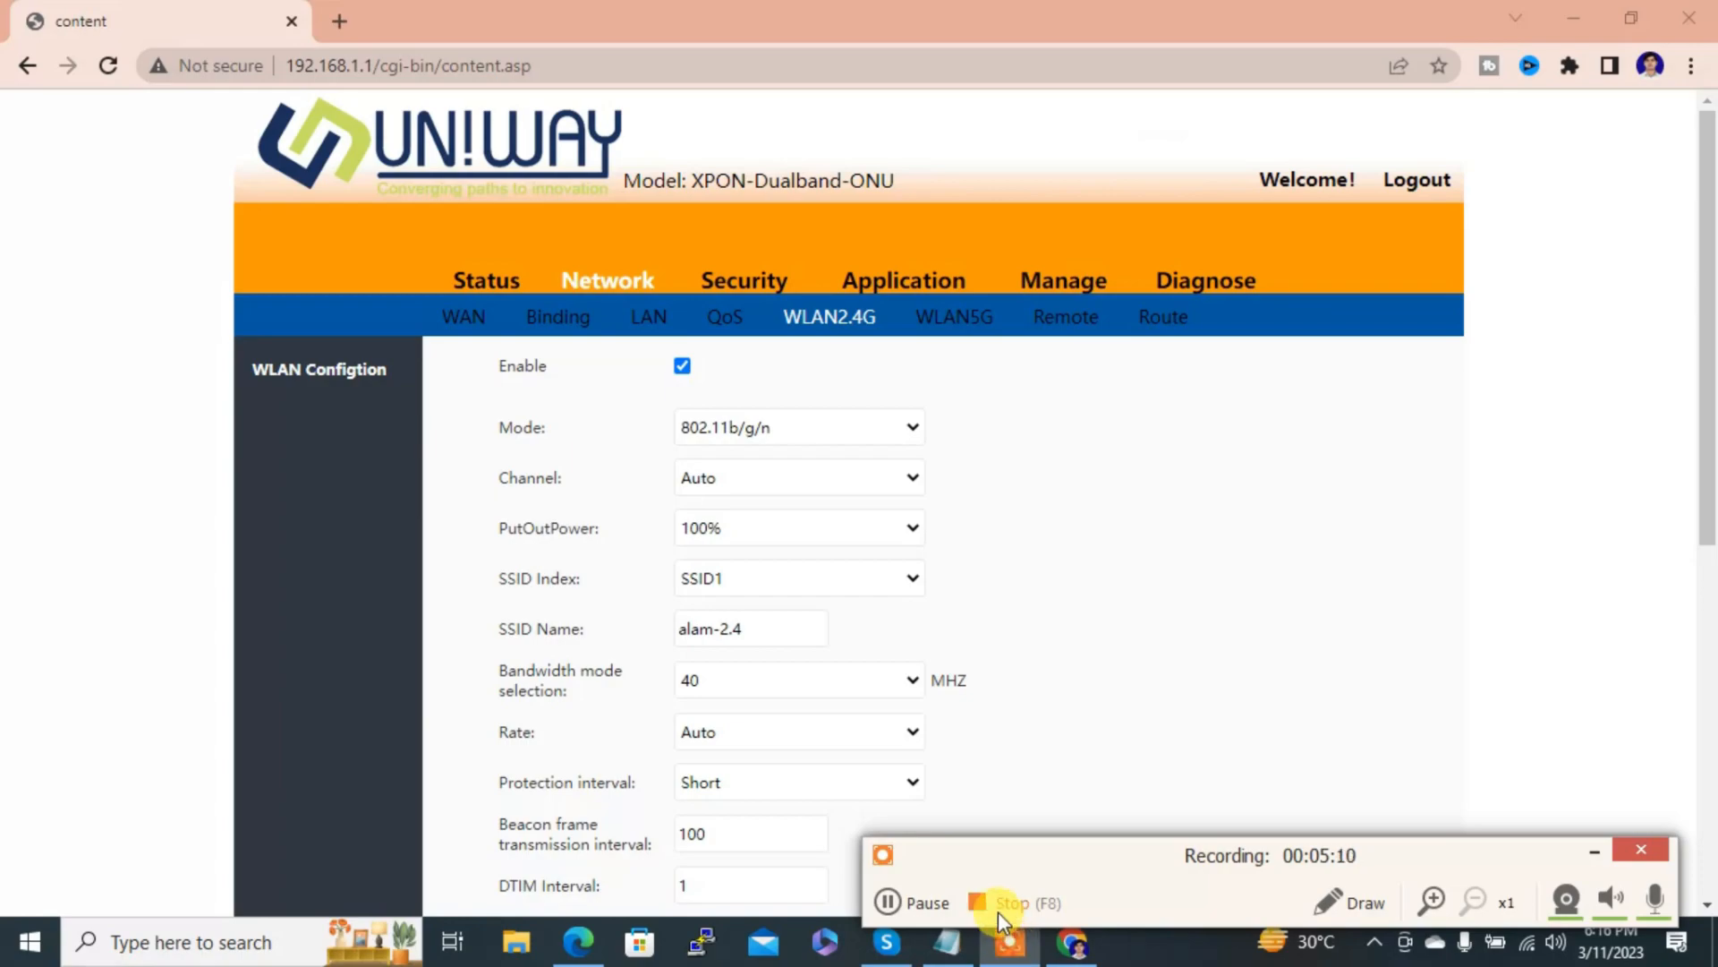
click(997, 906)
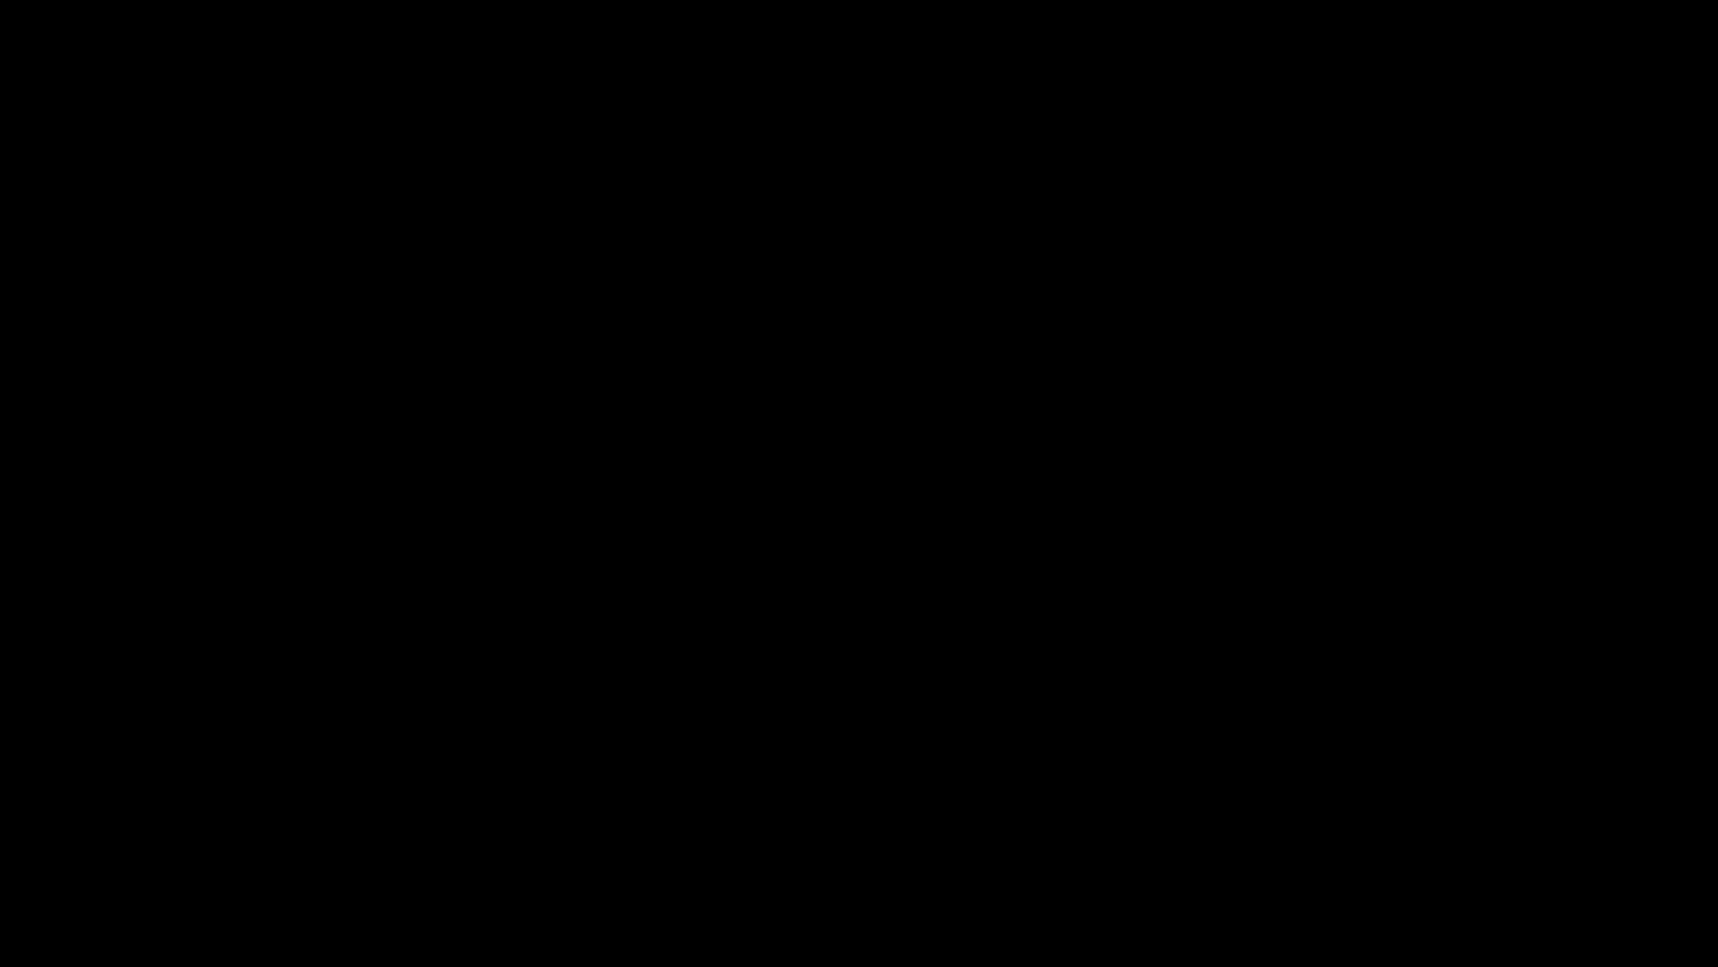